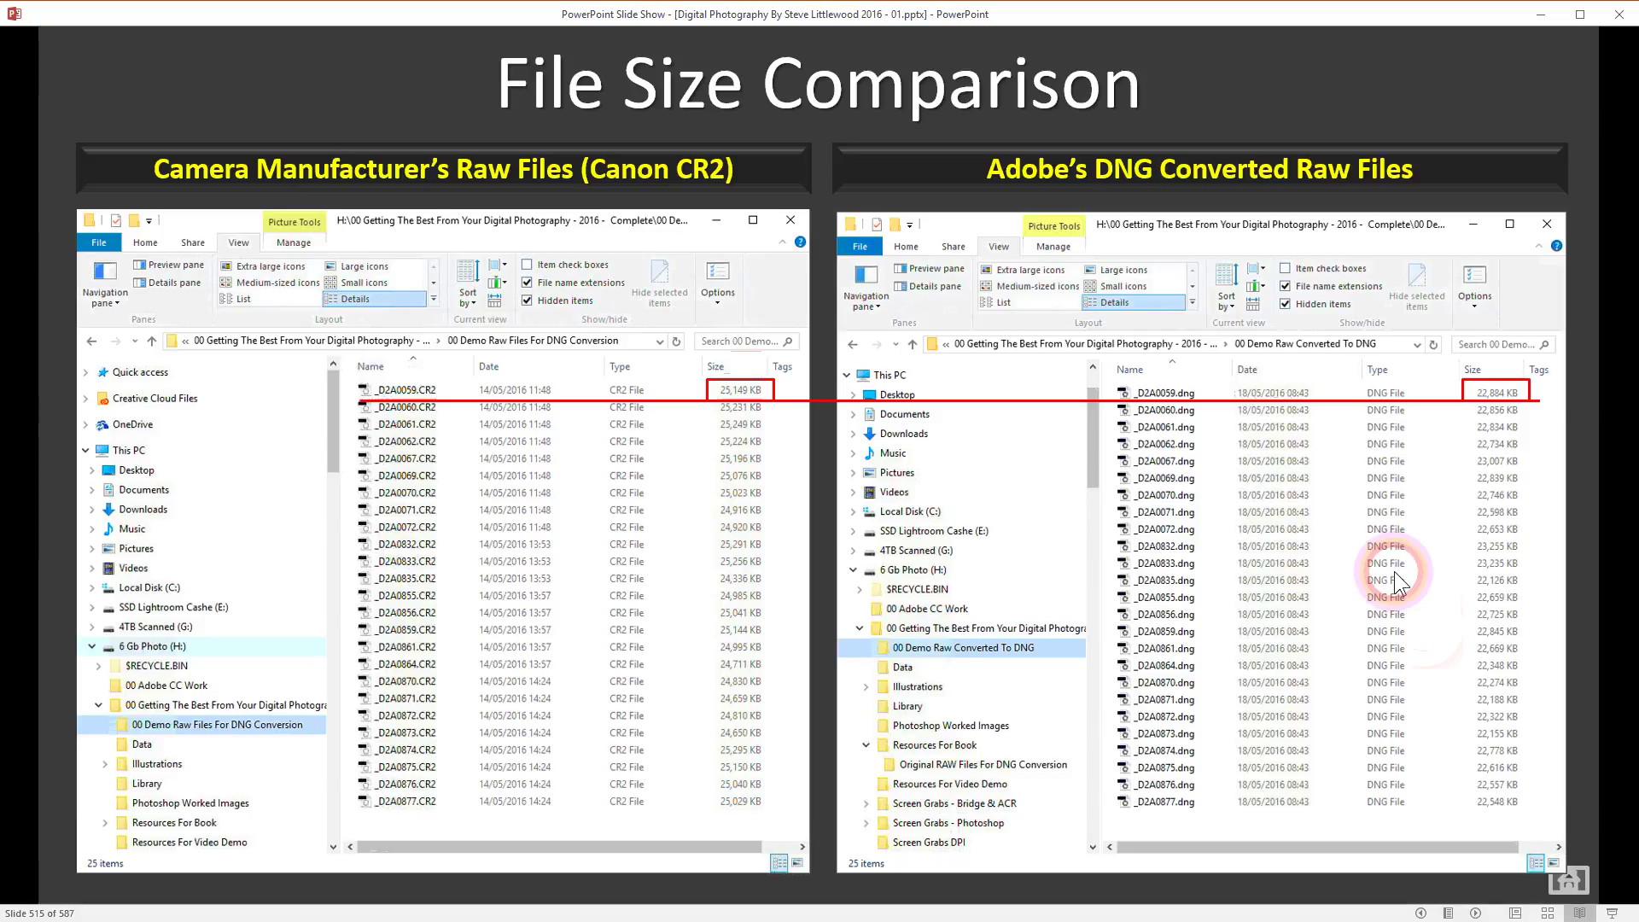
Step: Open Adobe DNG Converter and choose Original RAW Files For DNG Conversion, inside Resources For Book, as the source folder
key("Right")
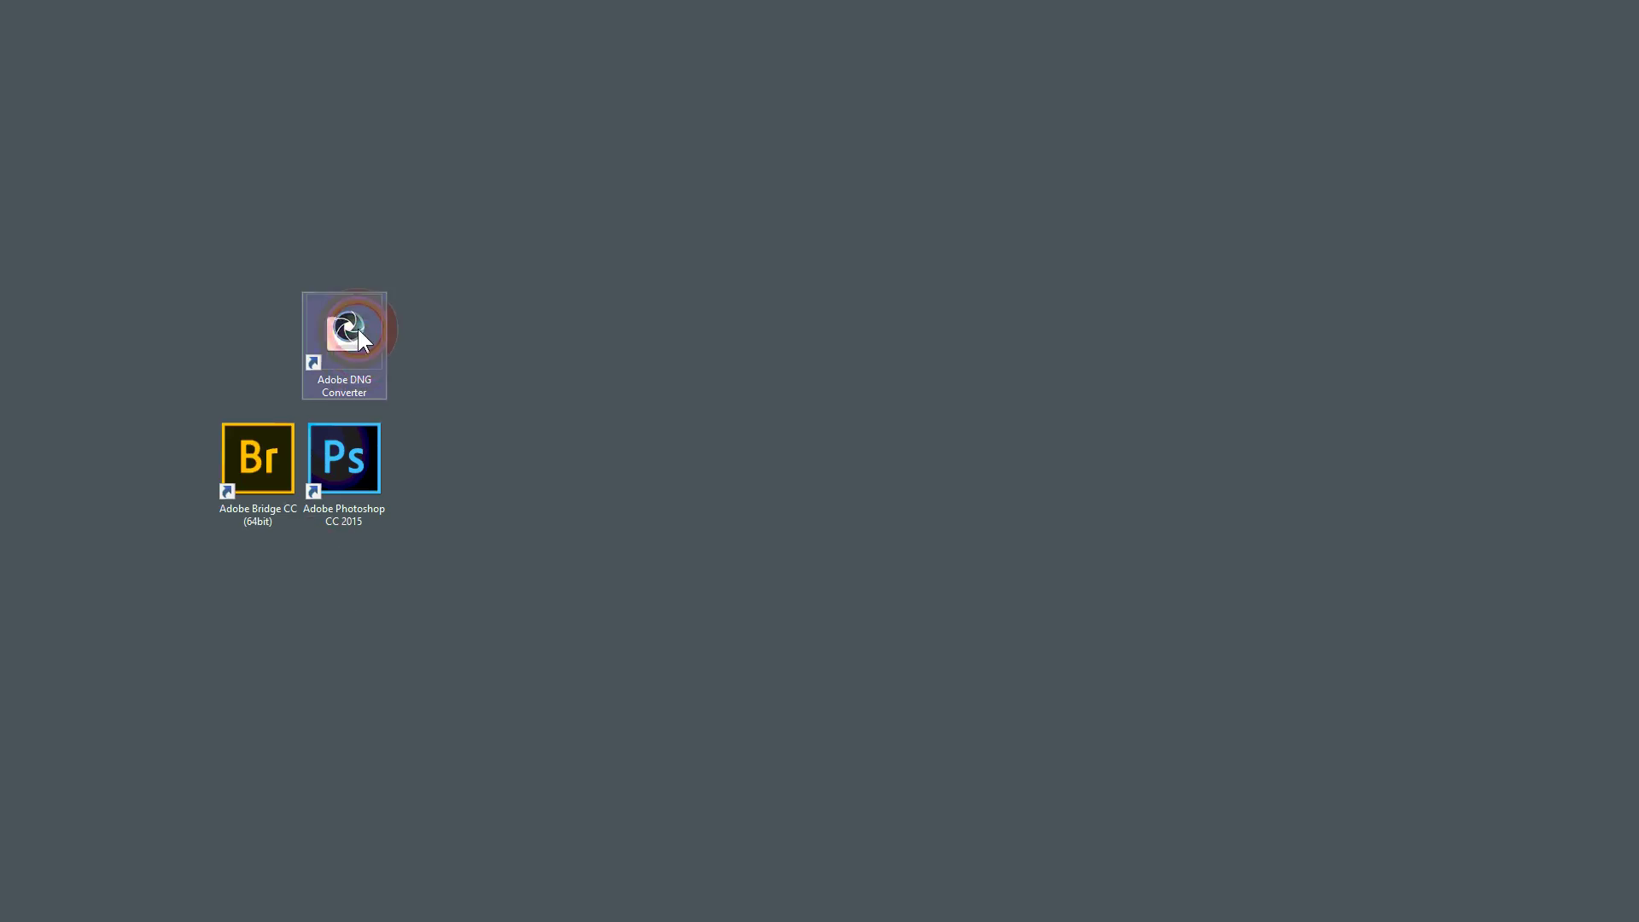
double_click(361, 335)
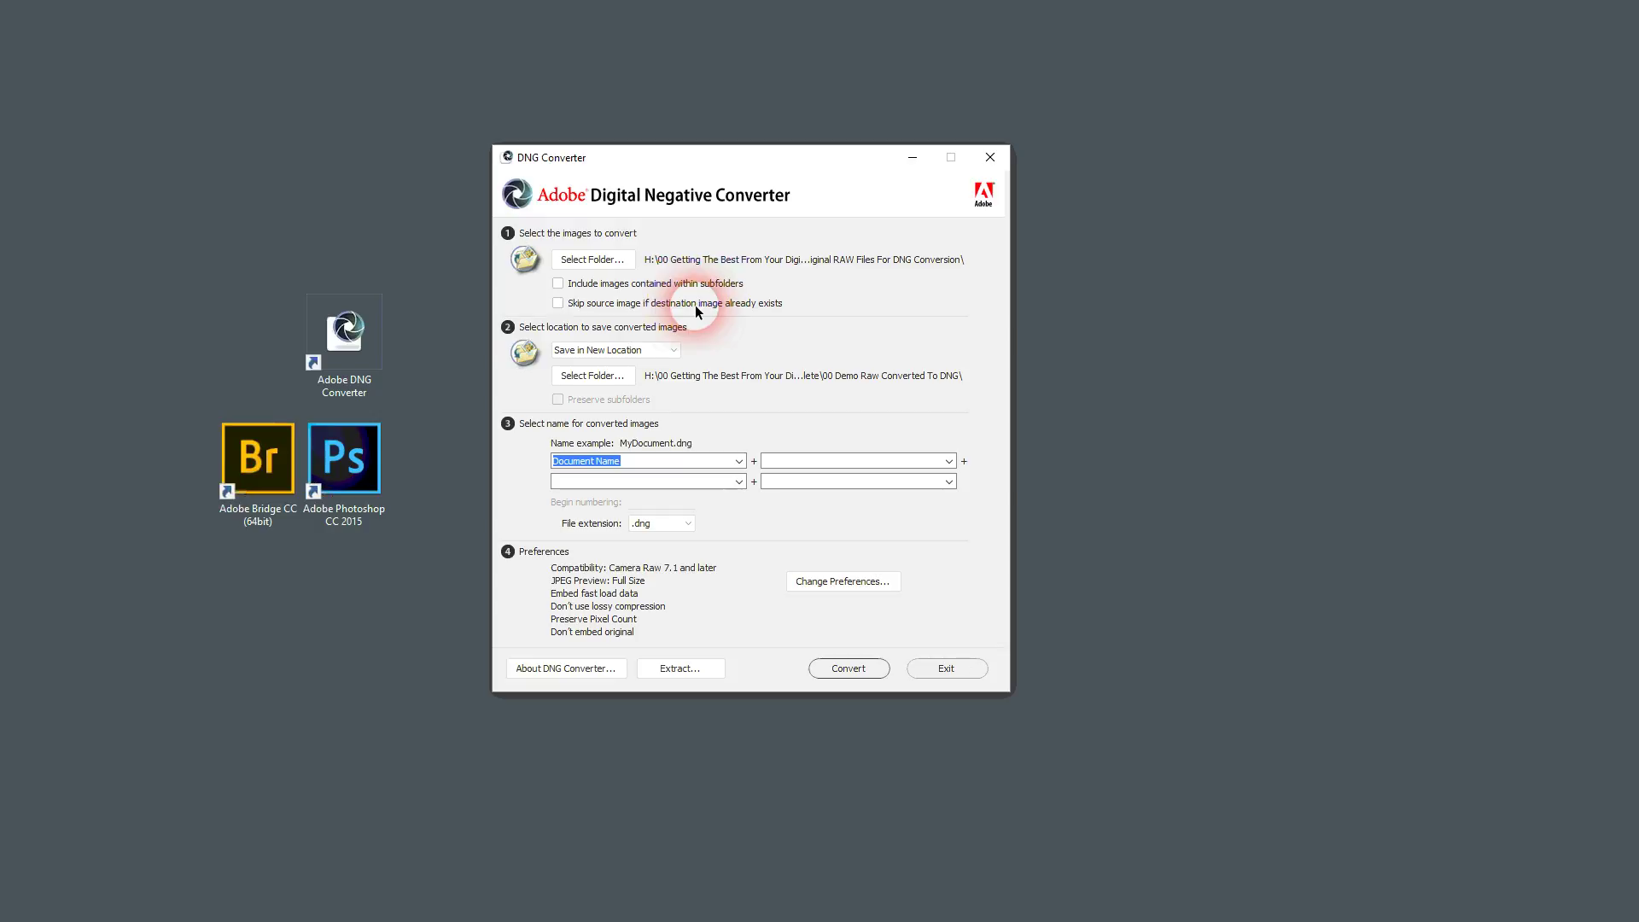
left_click(600, 267)
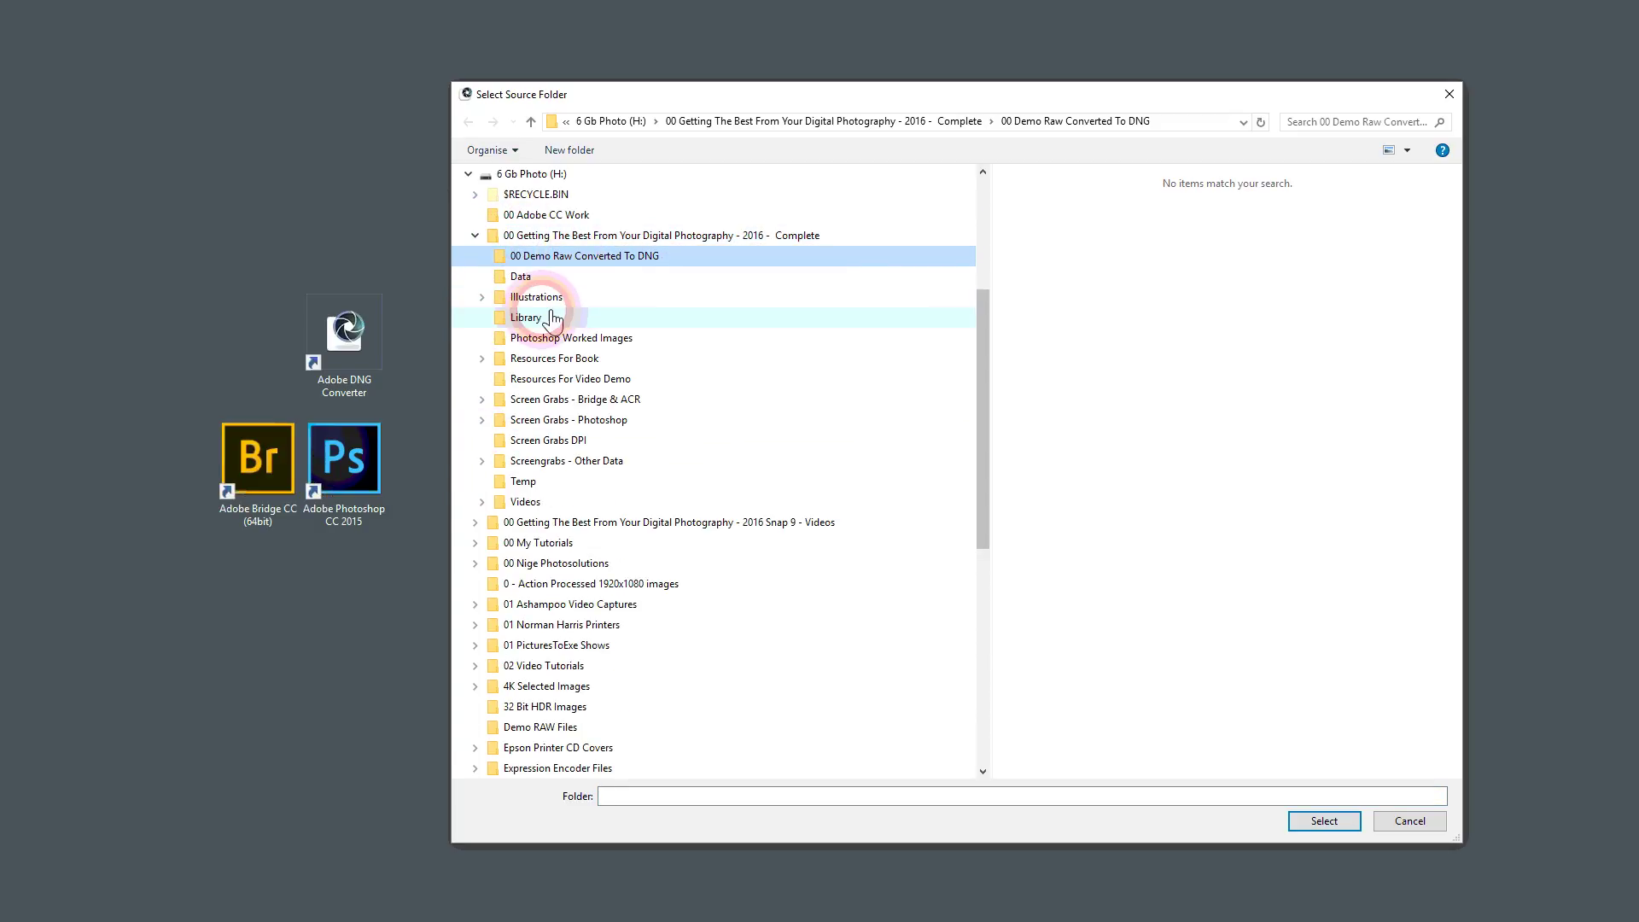
left_click(483, 359)
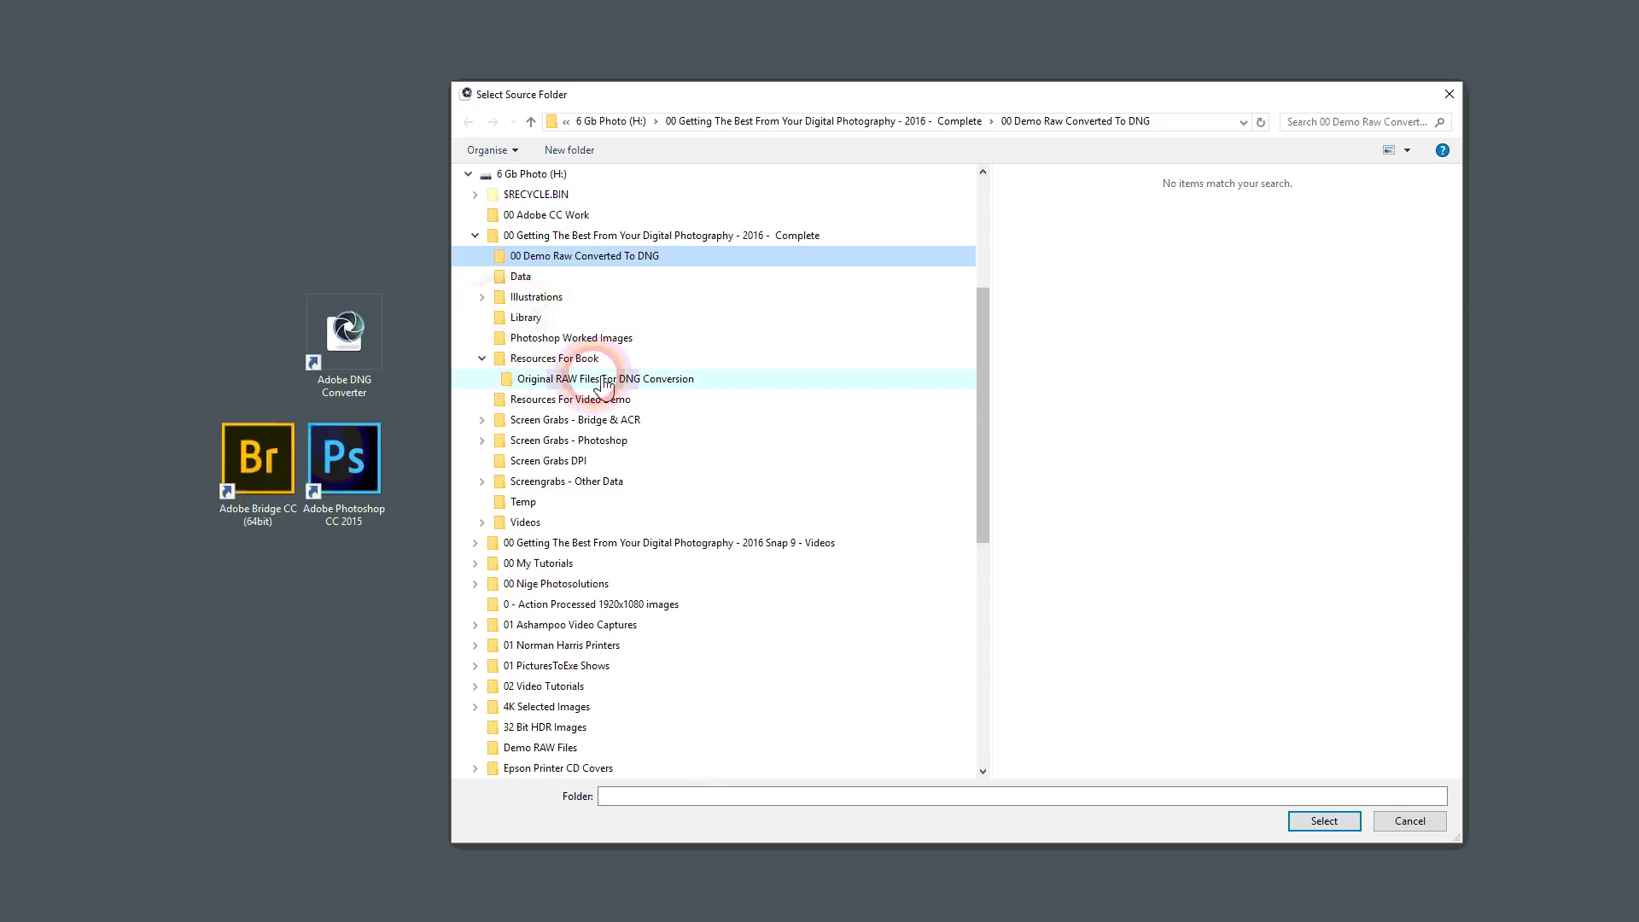
left_click(565, 380)
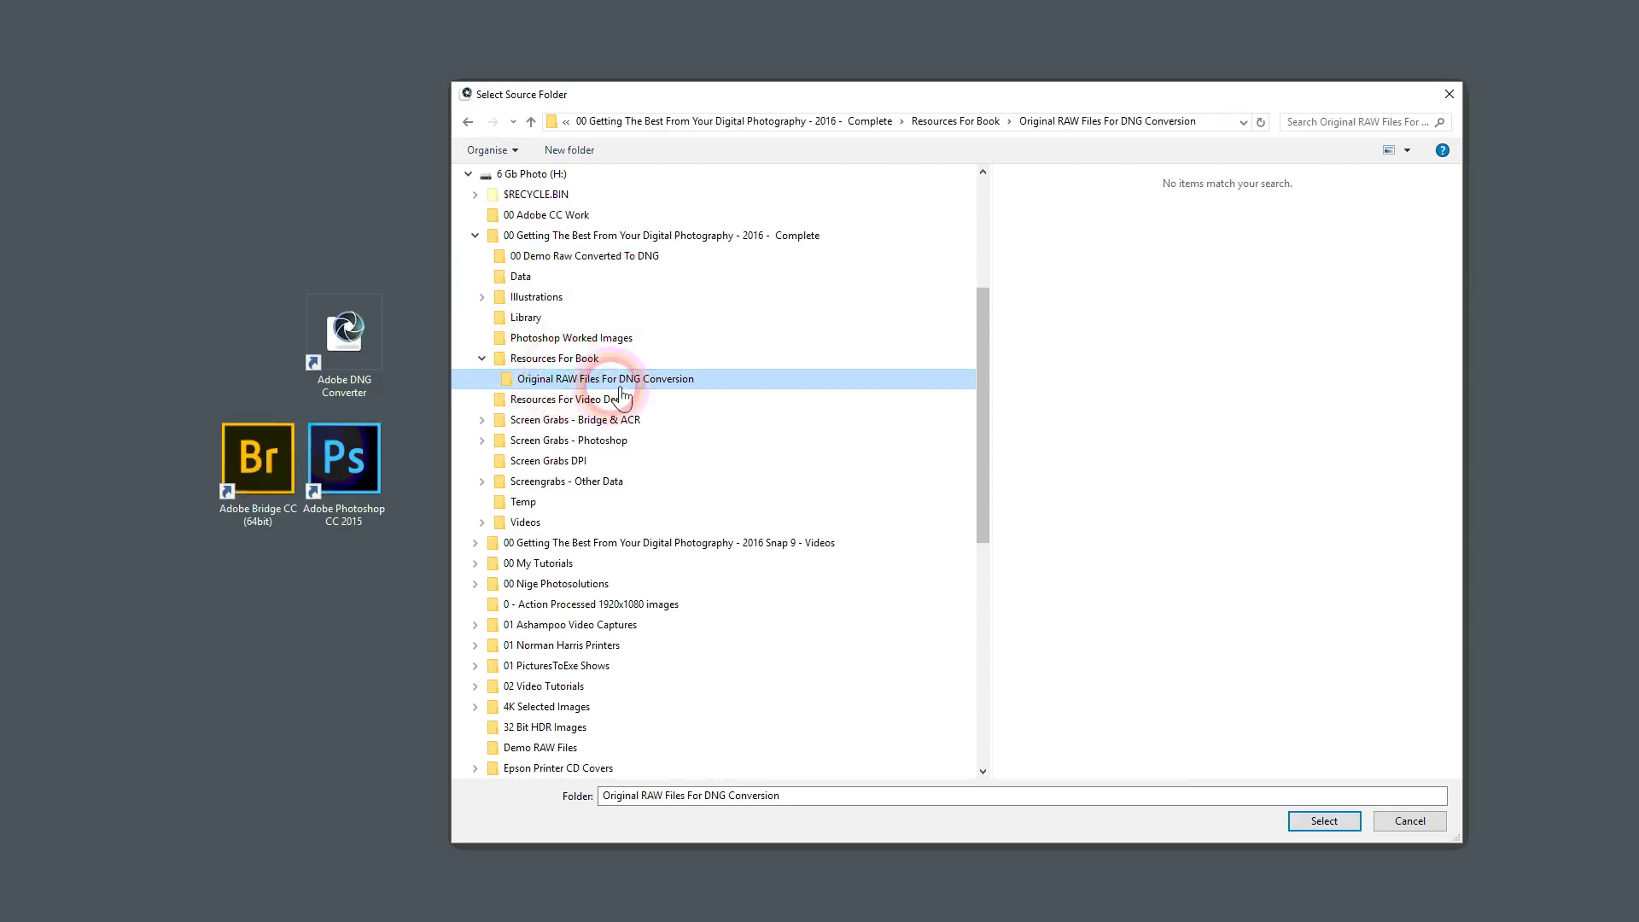
left_click(1226, 196)
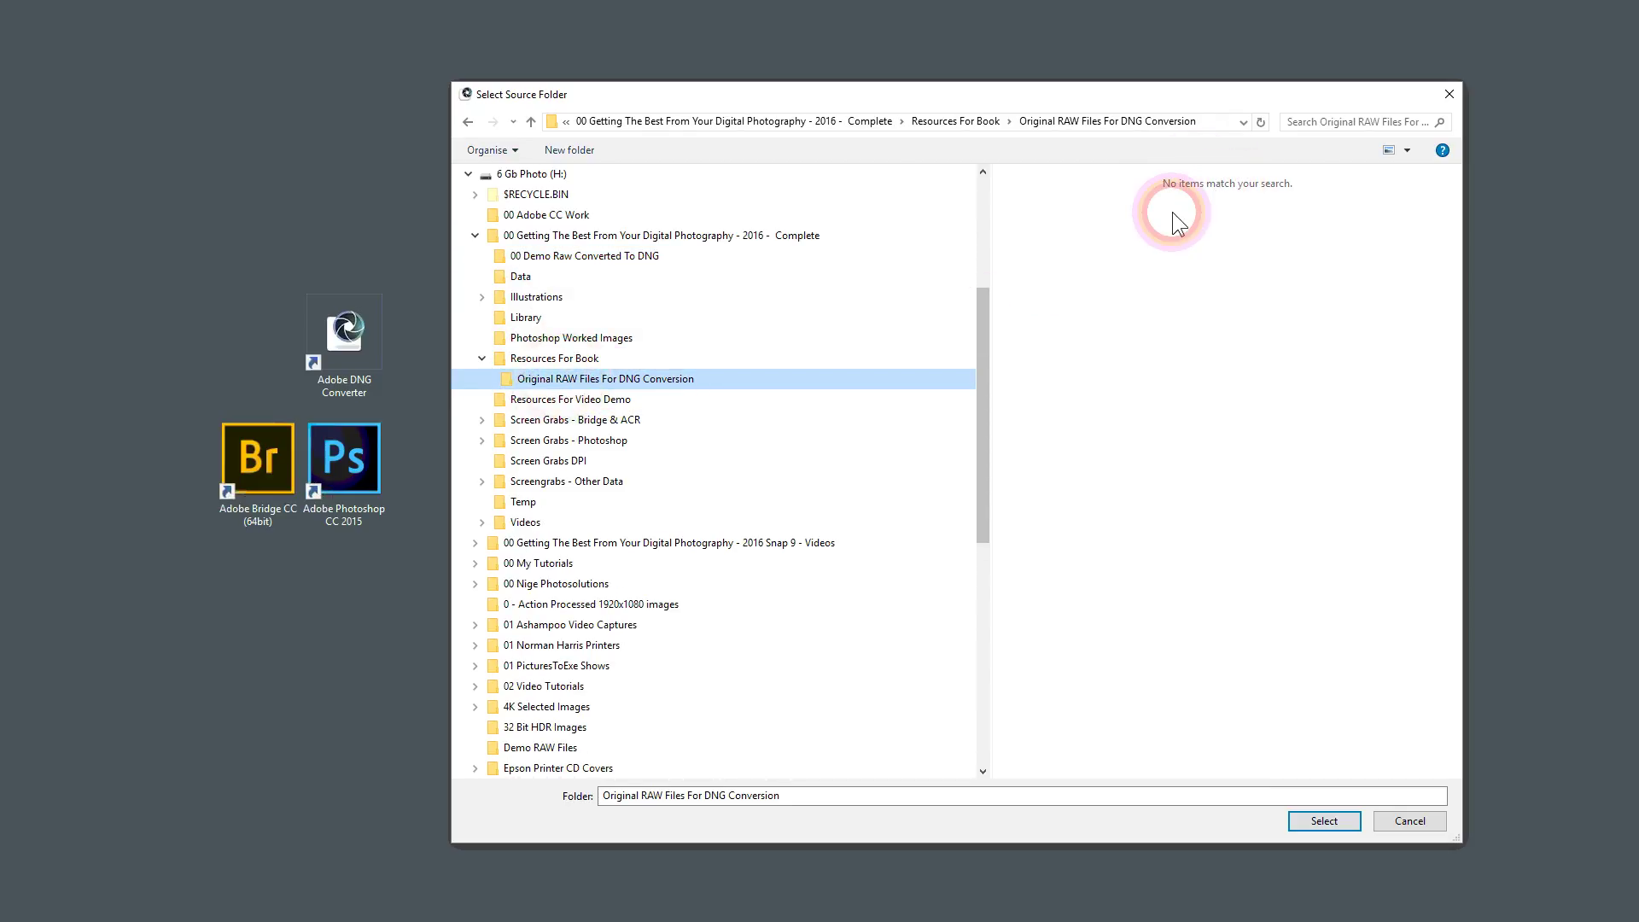
left_click(649, 380)
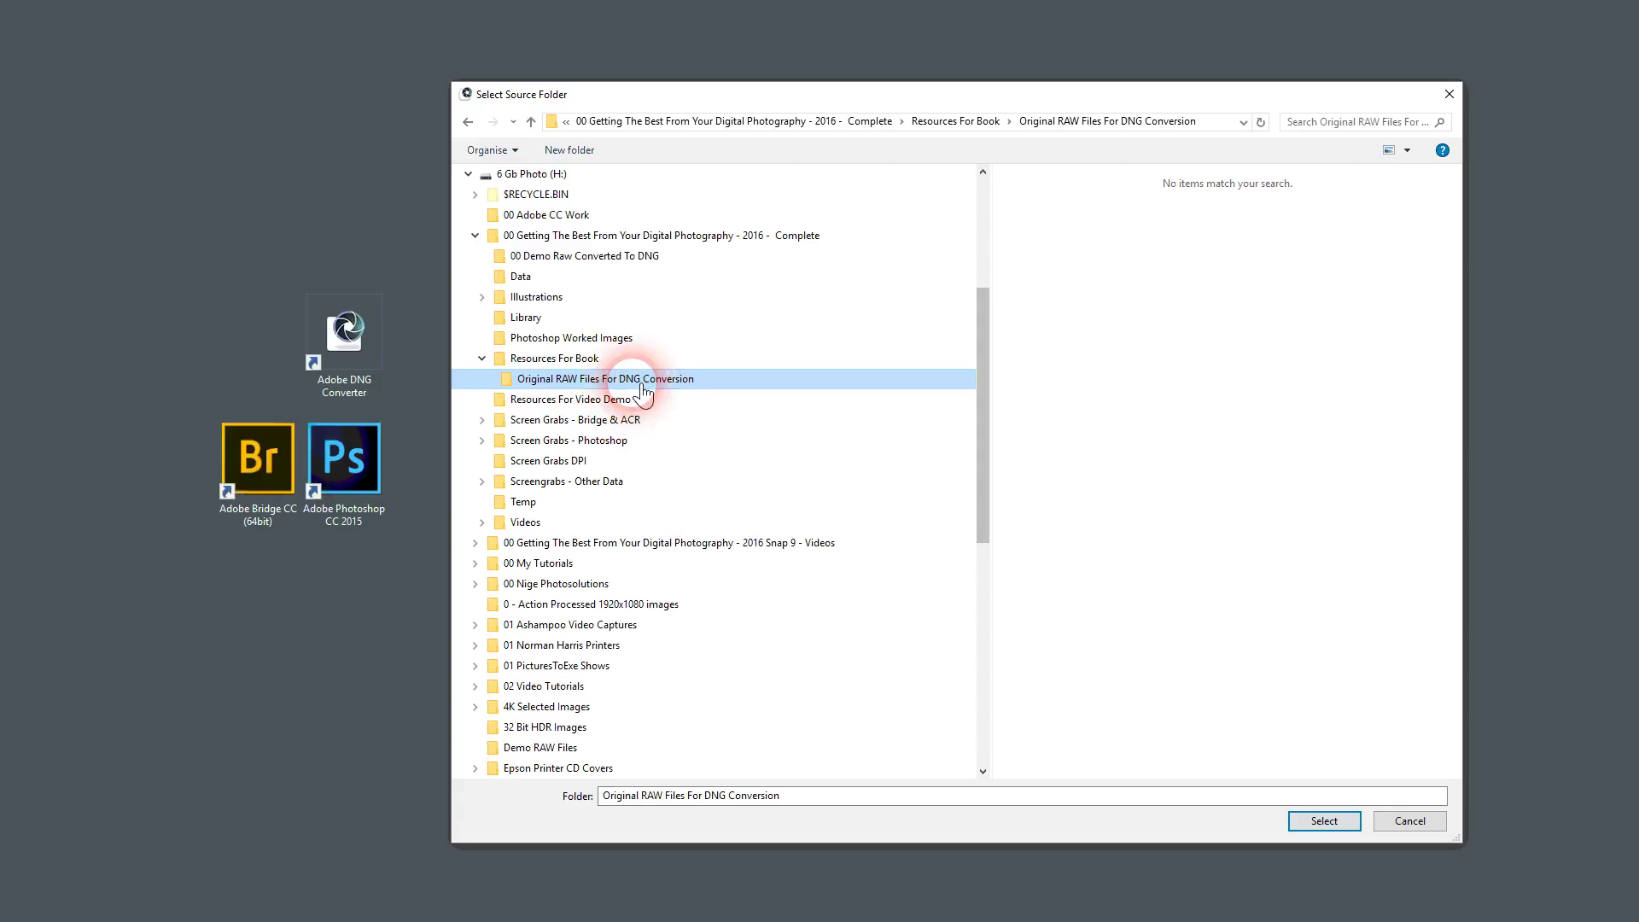
left_click(1317, 824)
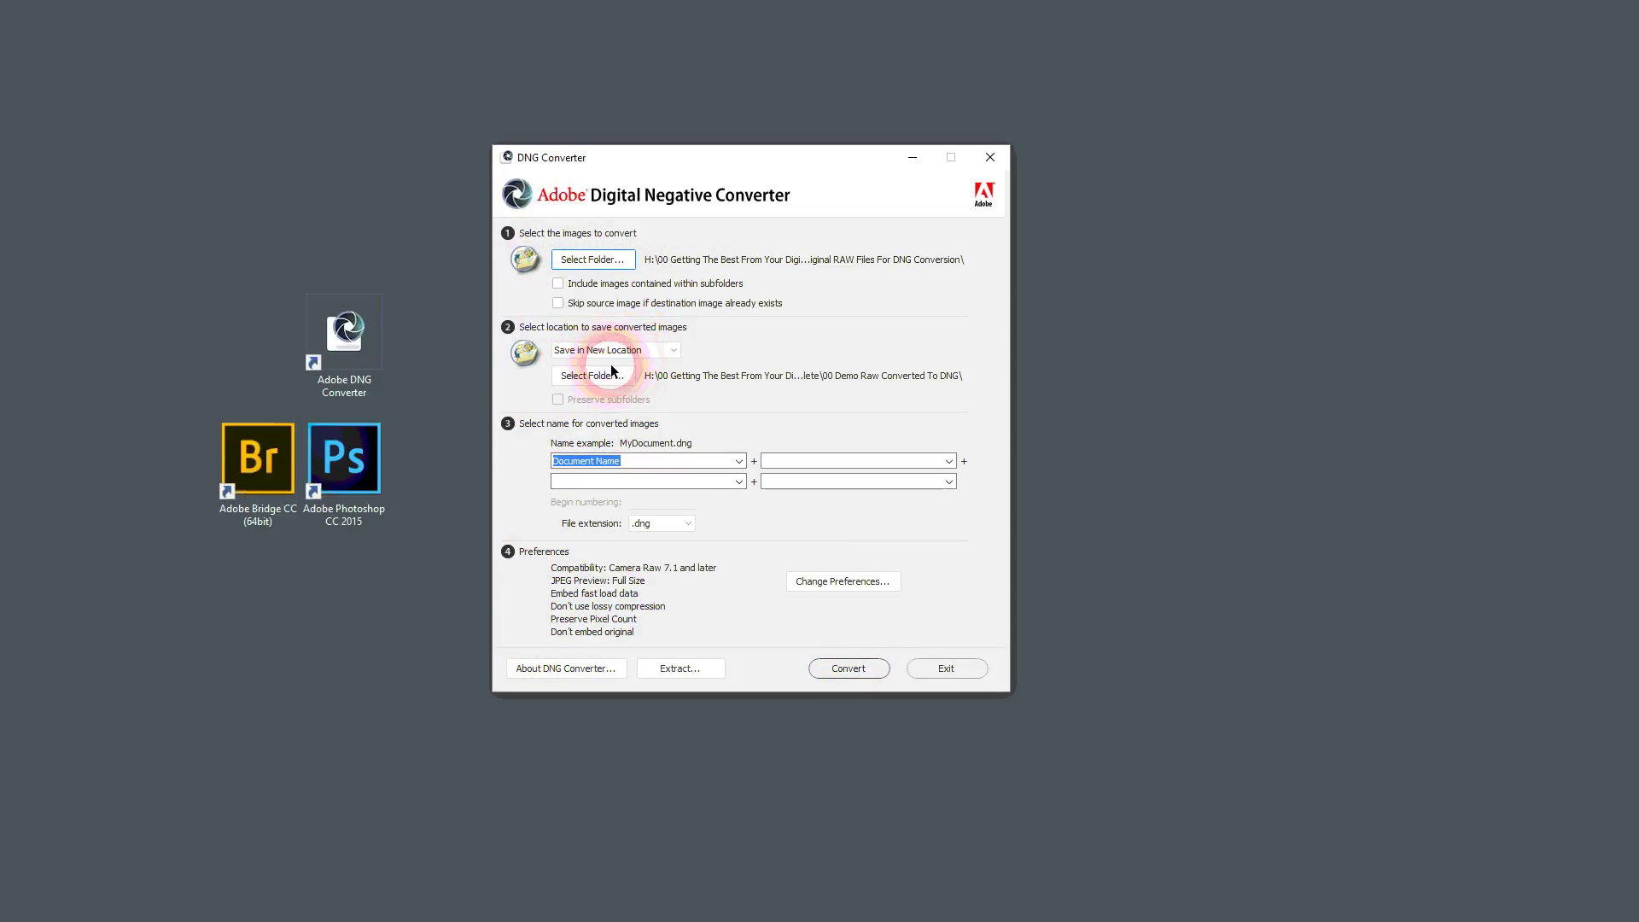
Step: Set the converted images to save in a new location, the 00 Demo Raw Converted To DNG folder on drive H
left_click(635, 351)
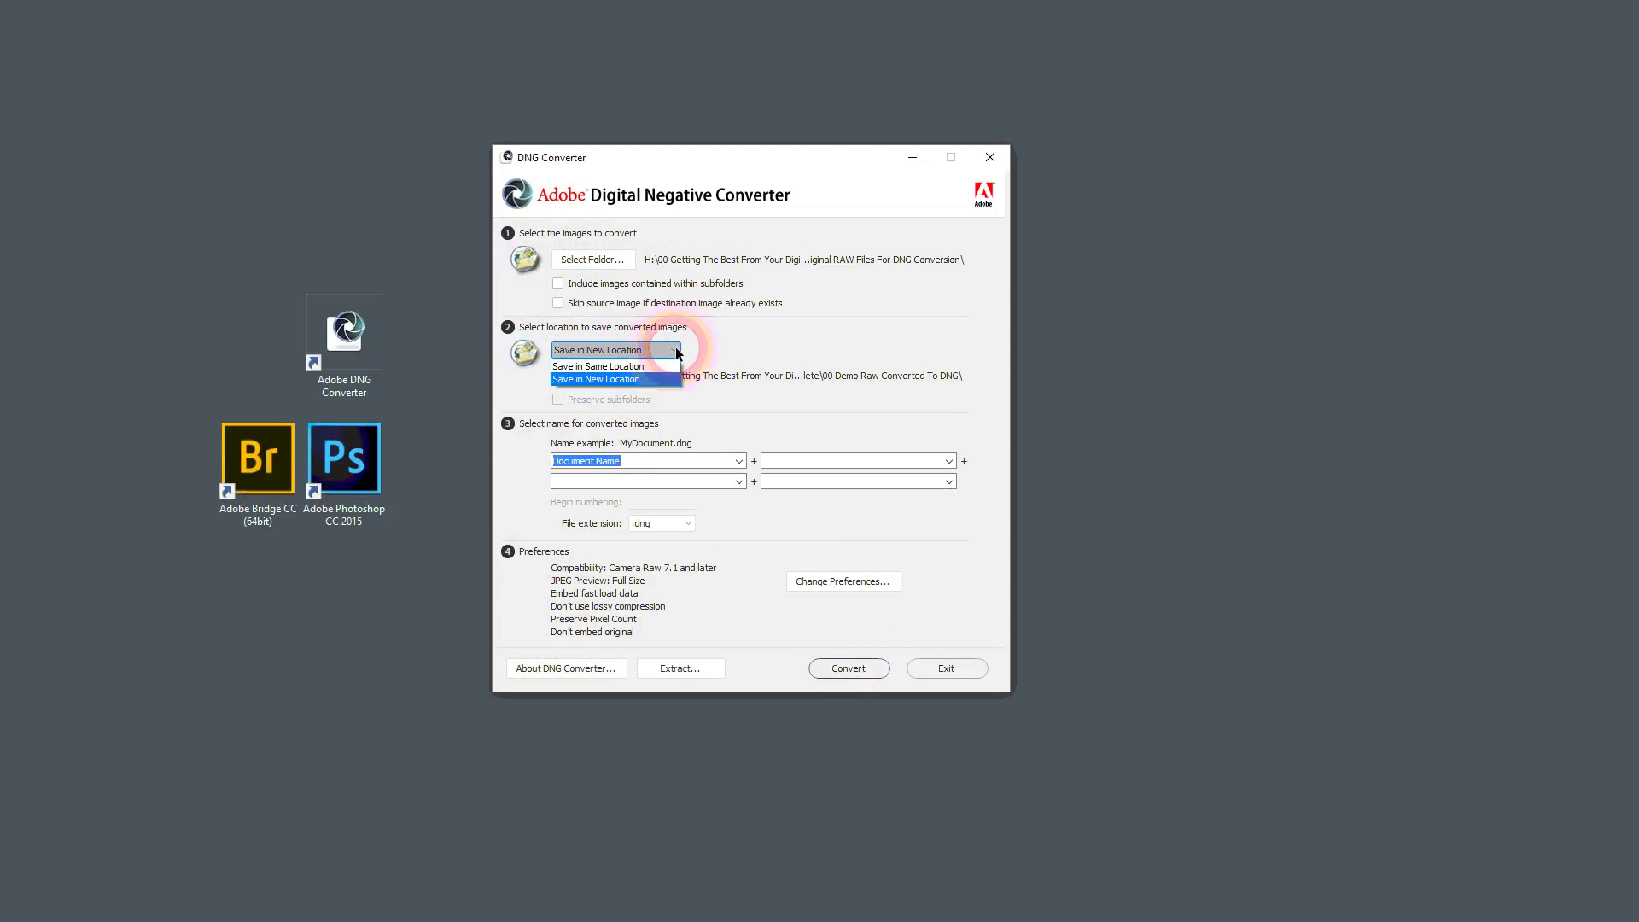
left_click(615, 382)
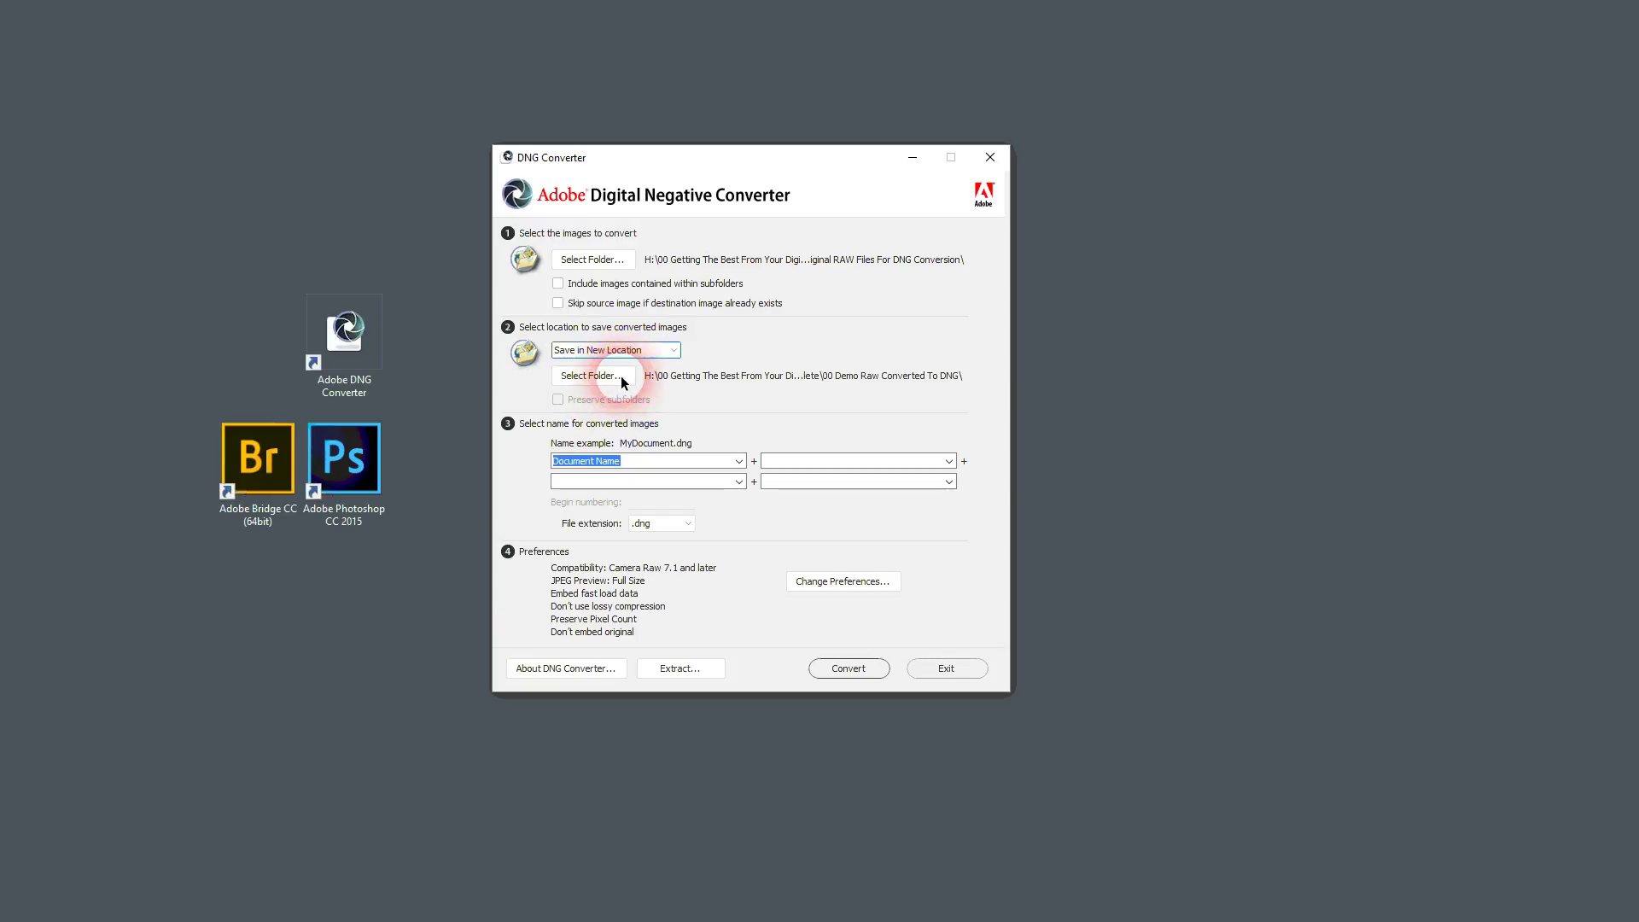
left_click(621, 375)
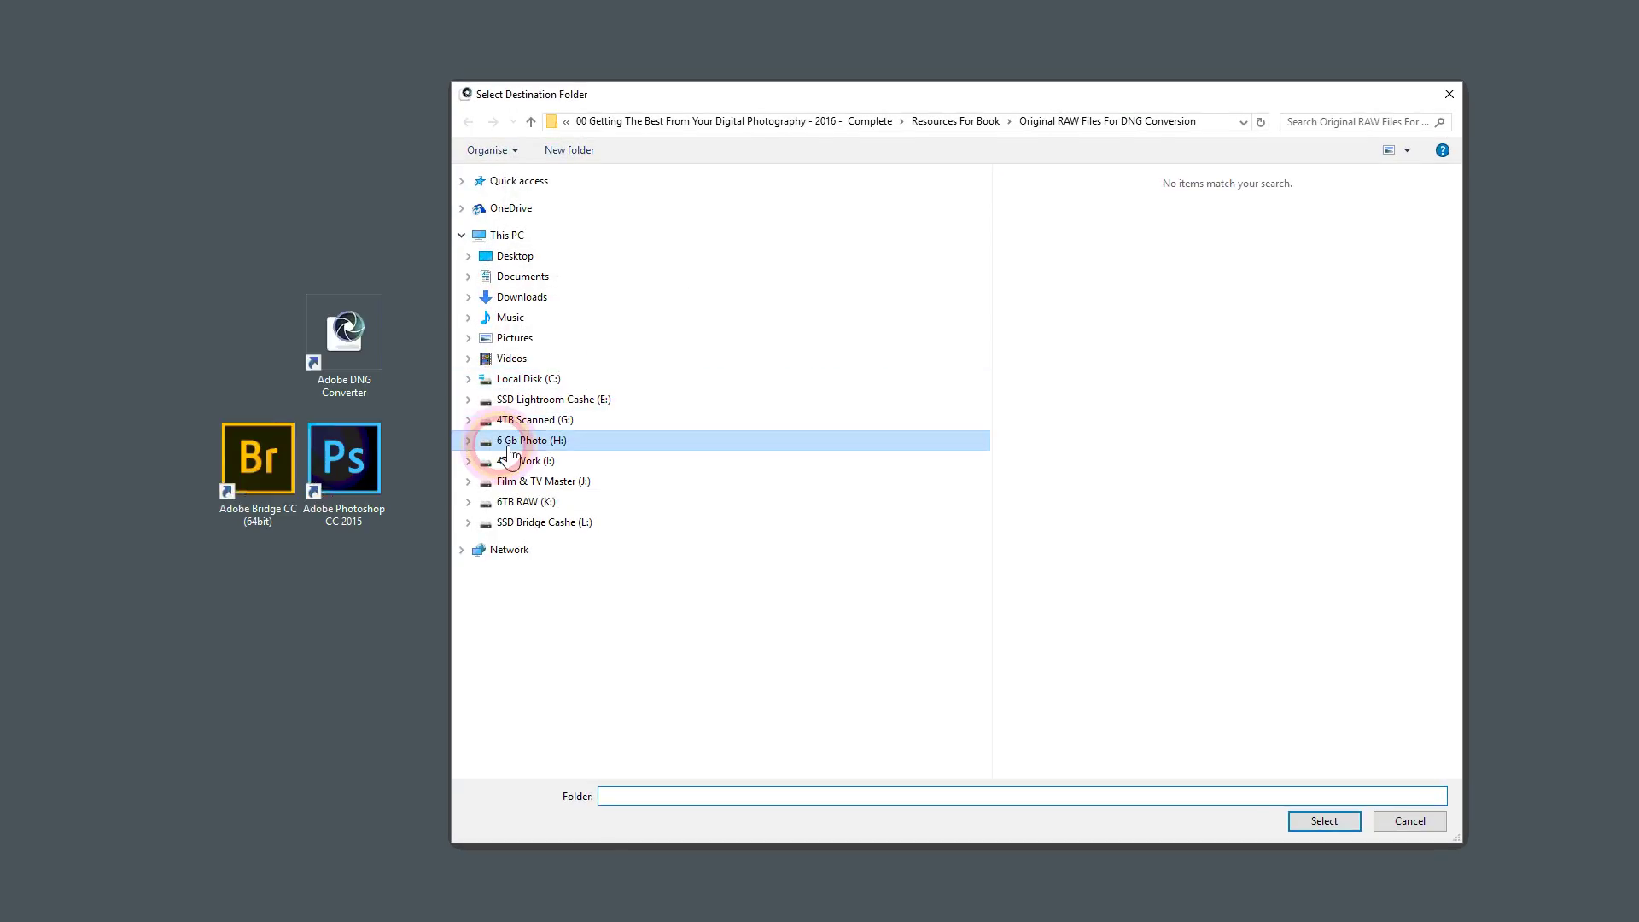
left_click(468, 440)
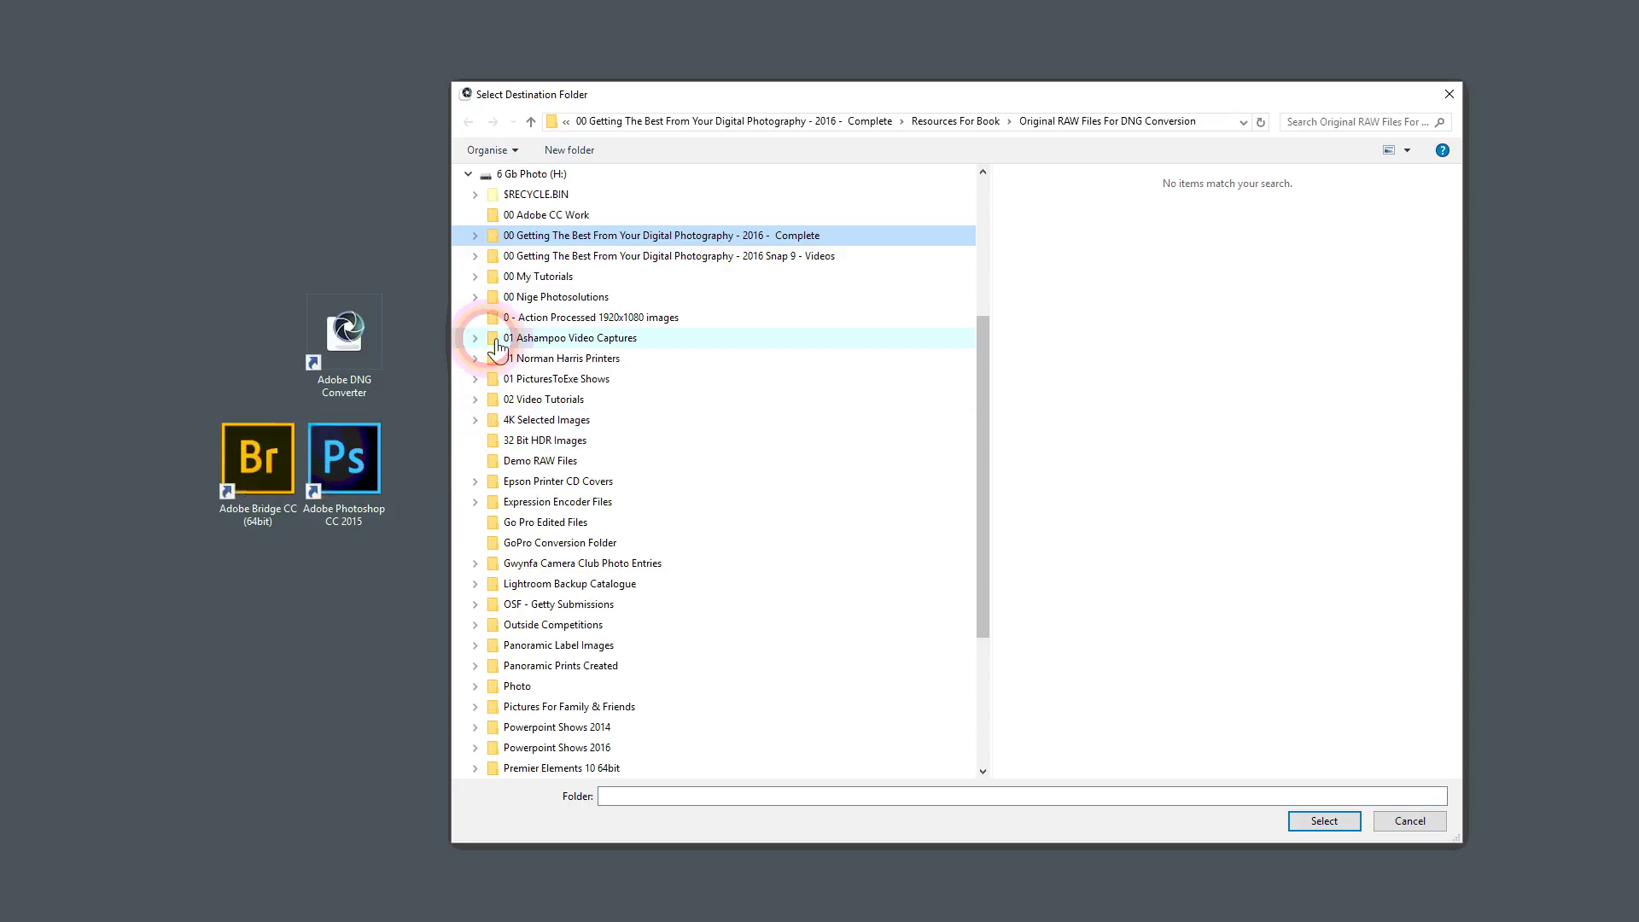
left_click(474, 235)
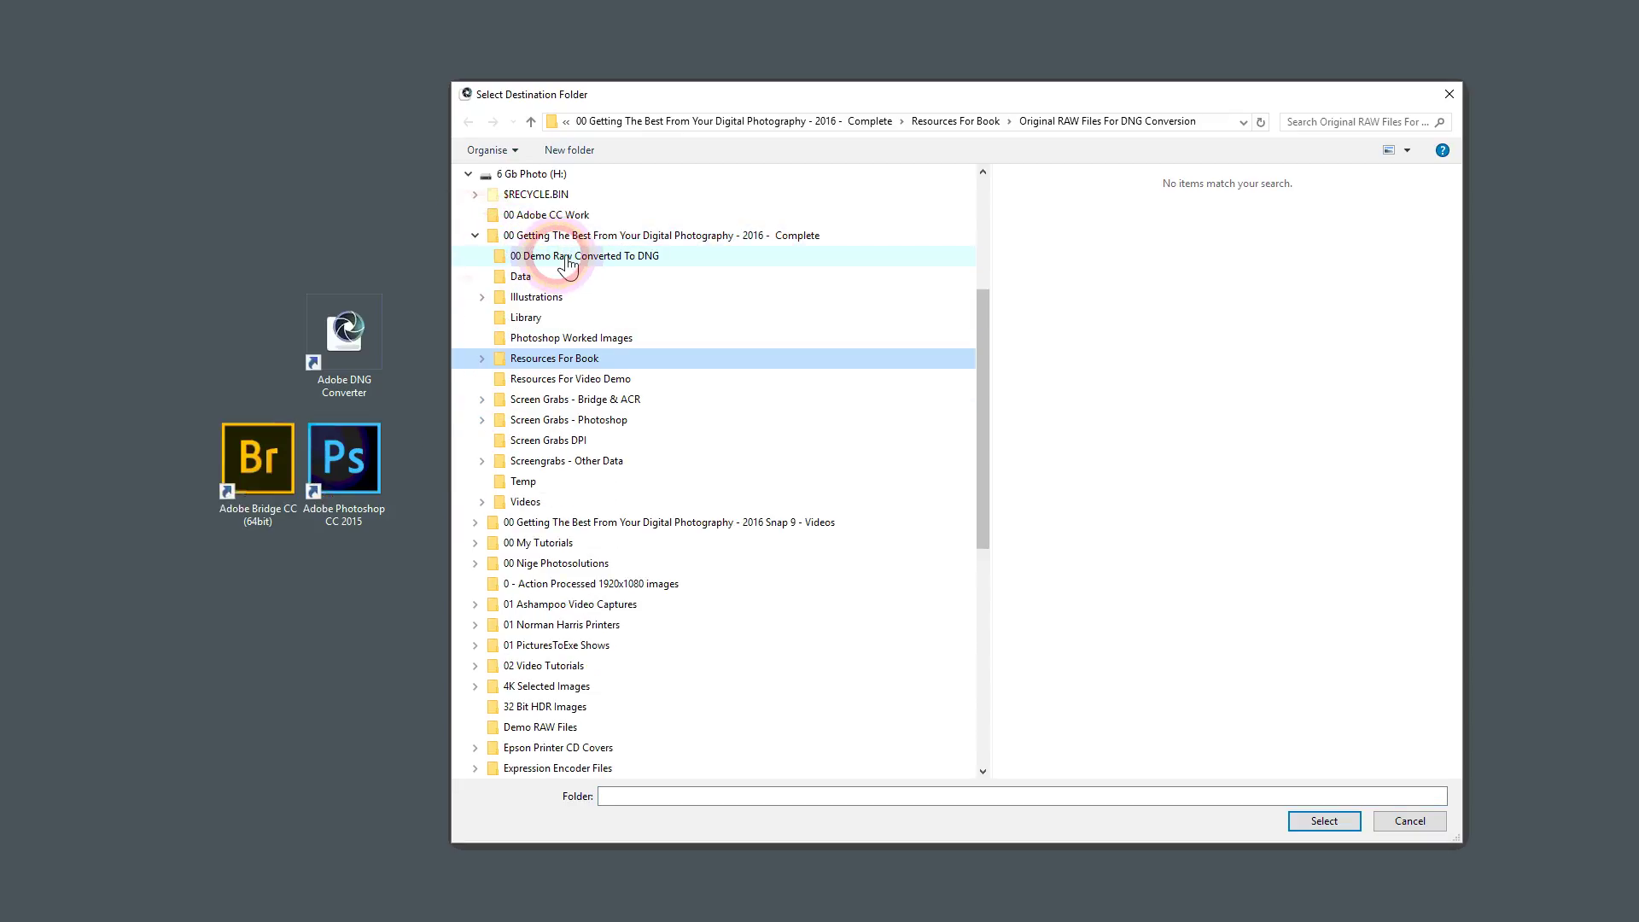
left_click(561, 260)
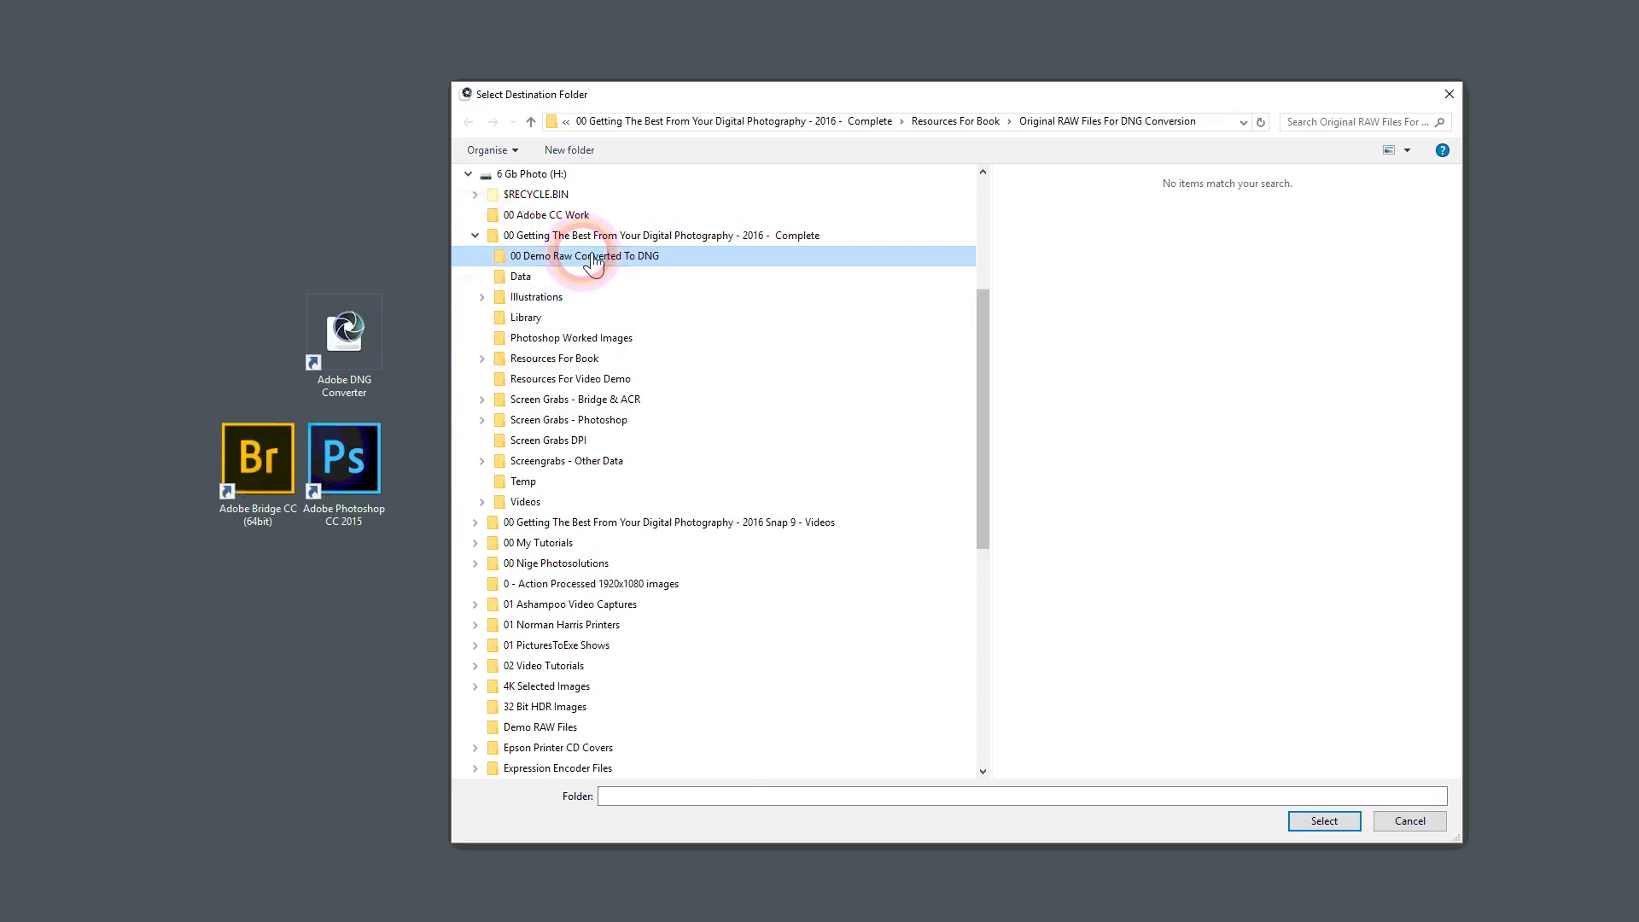
left_click(1324, 820)
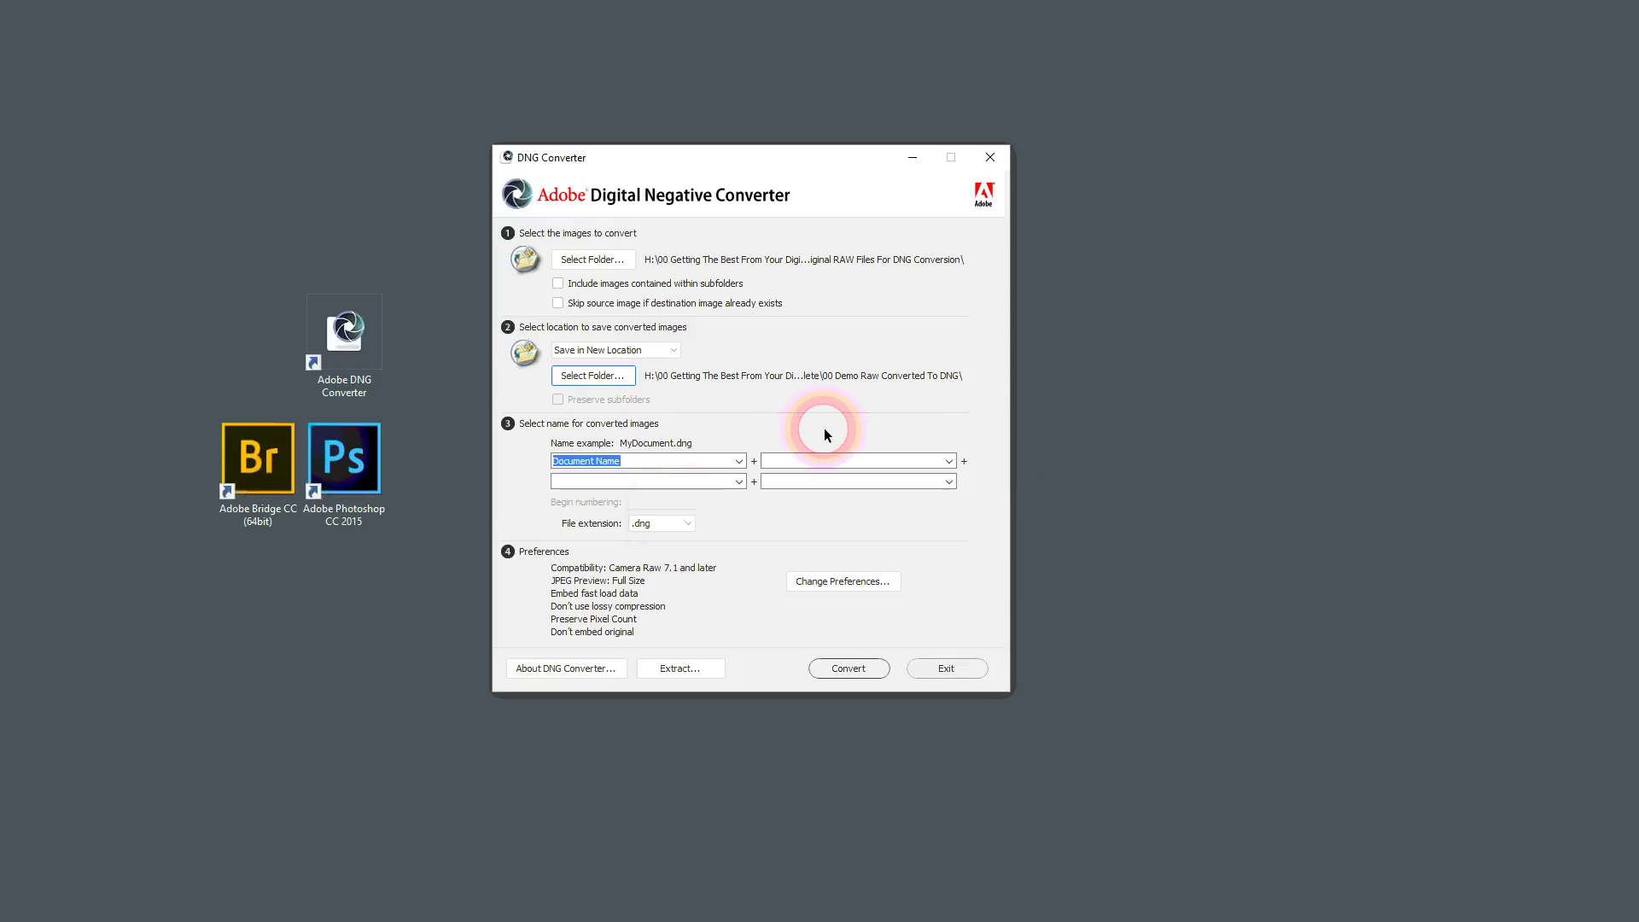
Step: Start the naming pattern for converted images with yymmdd (date) followed by the text "- Slimbridge -"
left_click(739, 460)
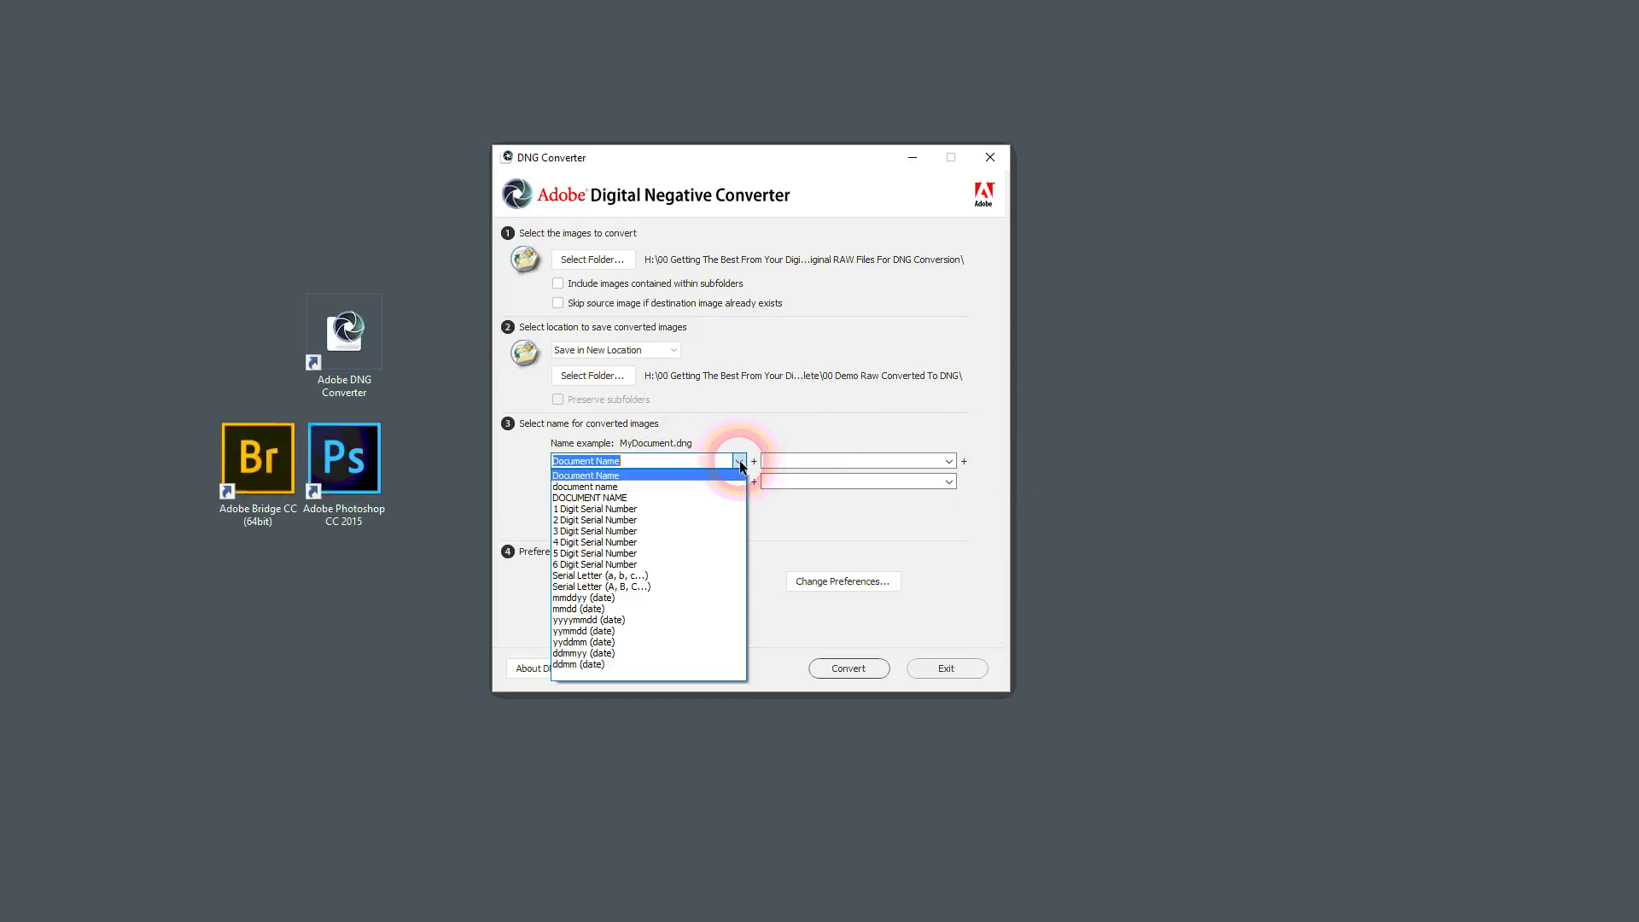
left_click(577, 632)
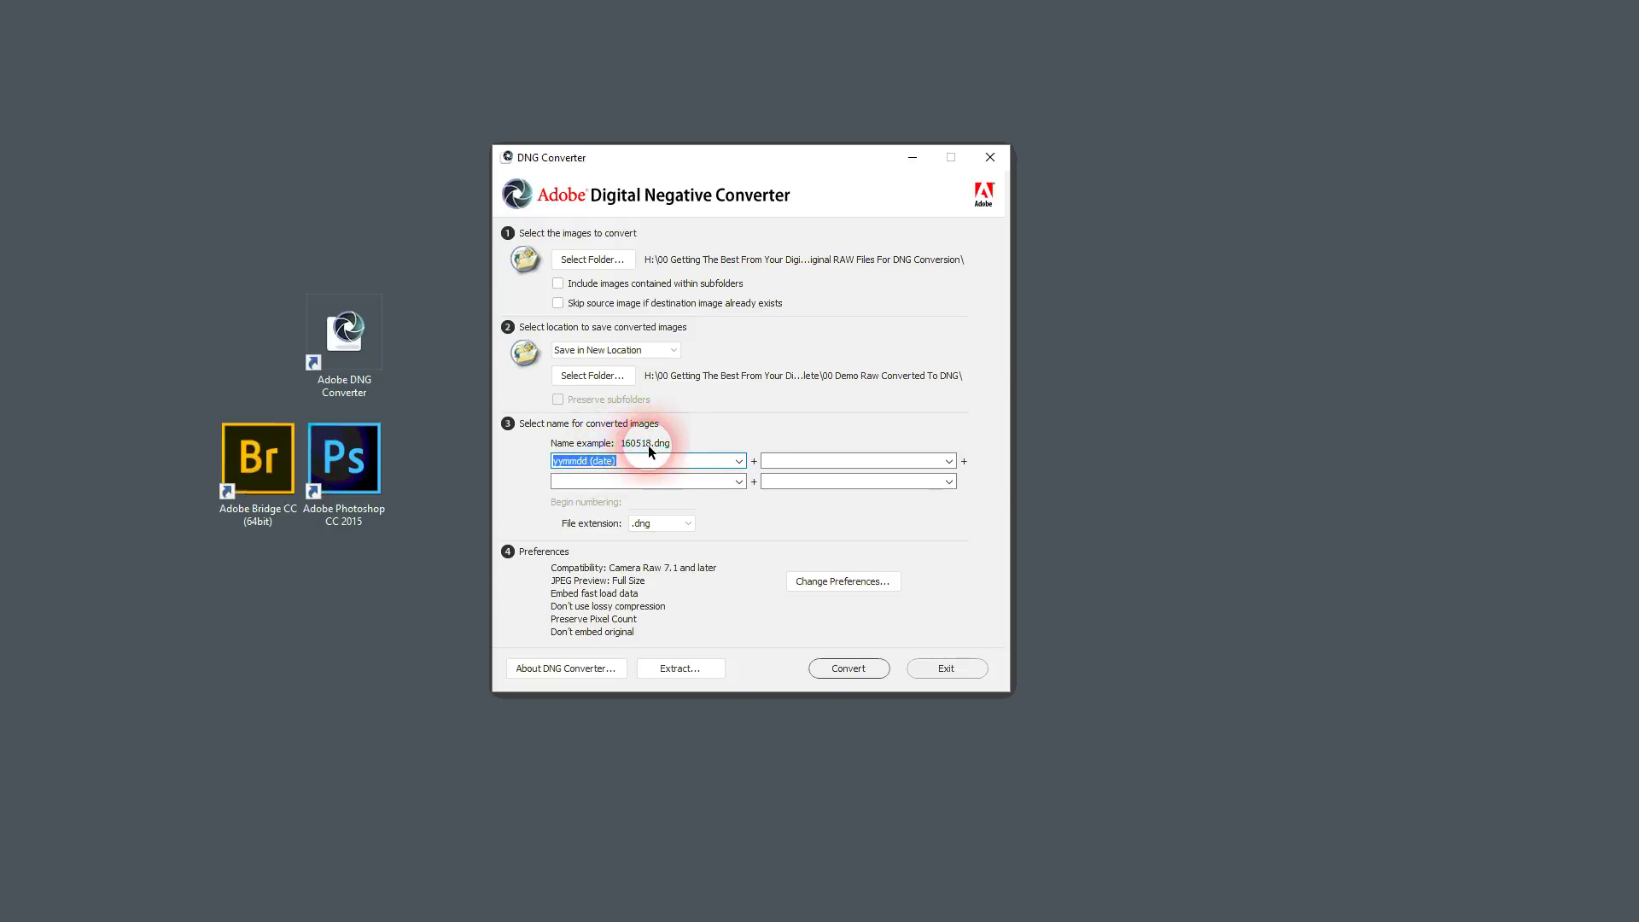
left_click(808, 470)
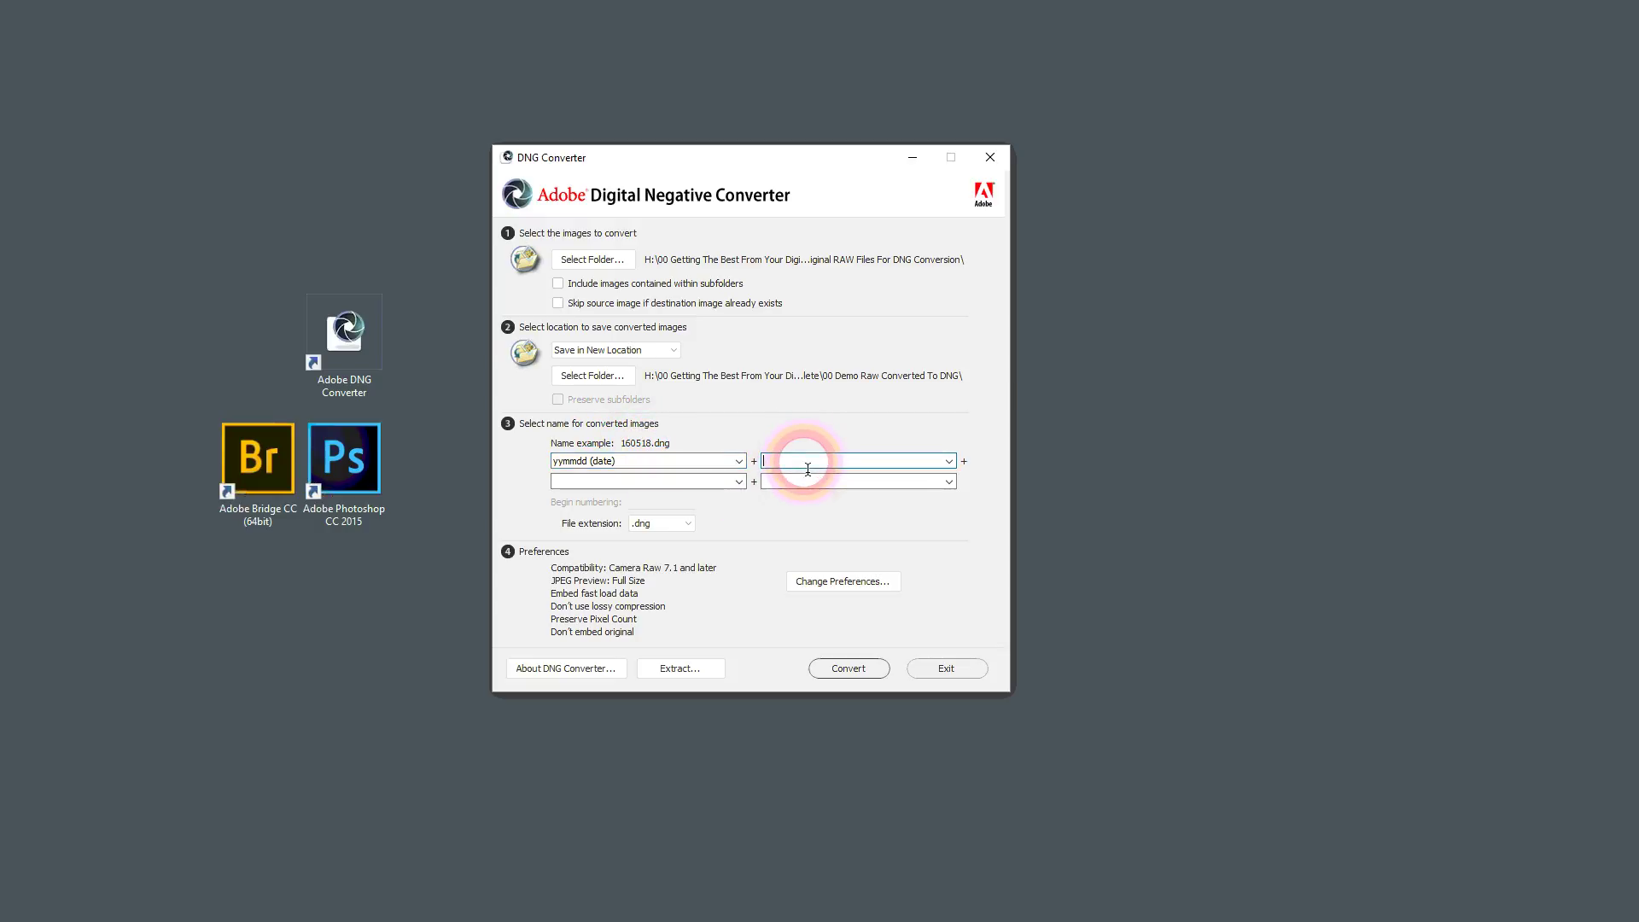
type("- Slimbridge")
type("-")
Step: Add a 3 Digit Serial Number as the third part of the file name and choose the lowercase .dng extension
left_click(746, 484)
left_click(739, 481)
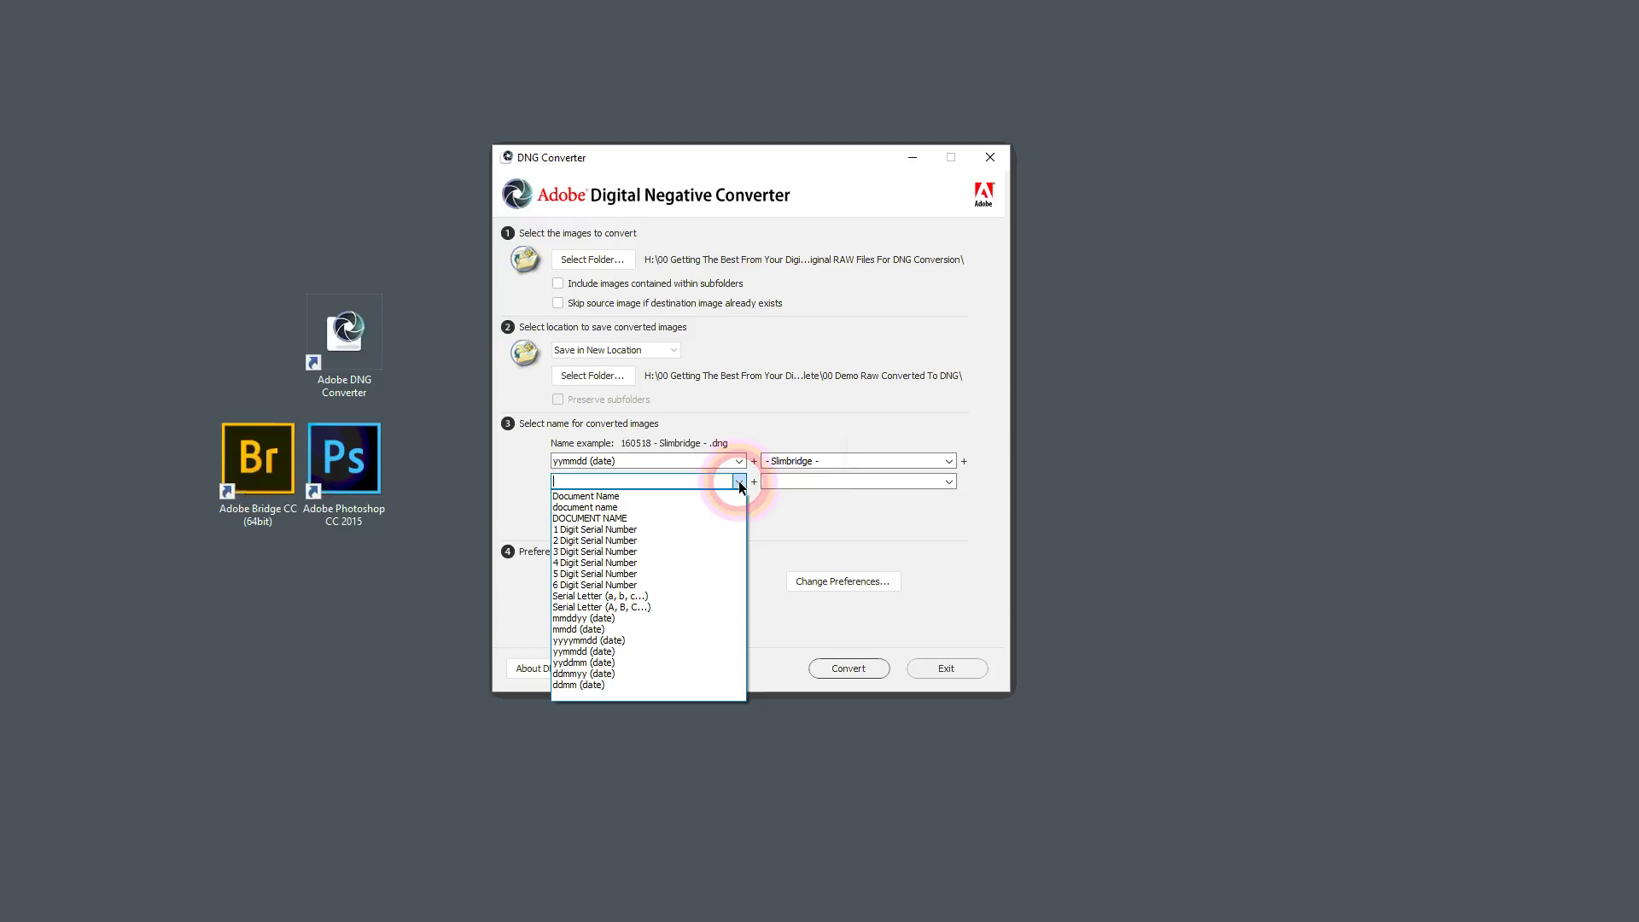
left_click(635, 557)
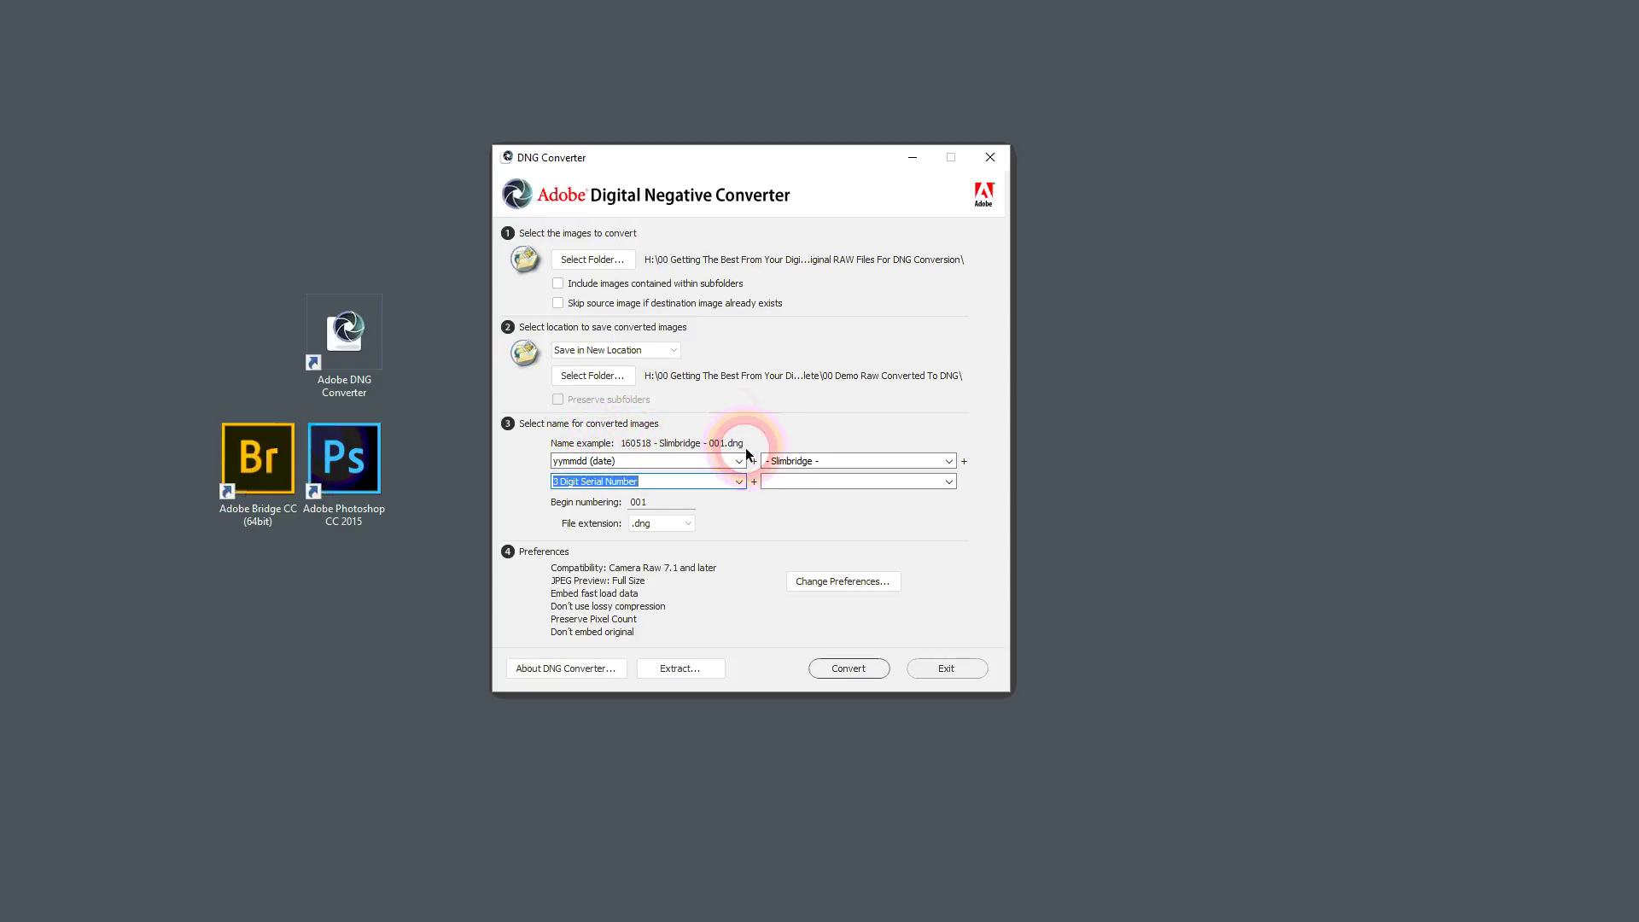
left_click(683, 523)
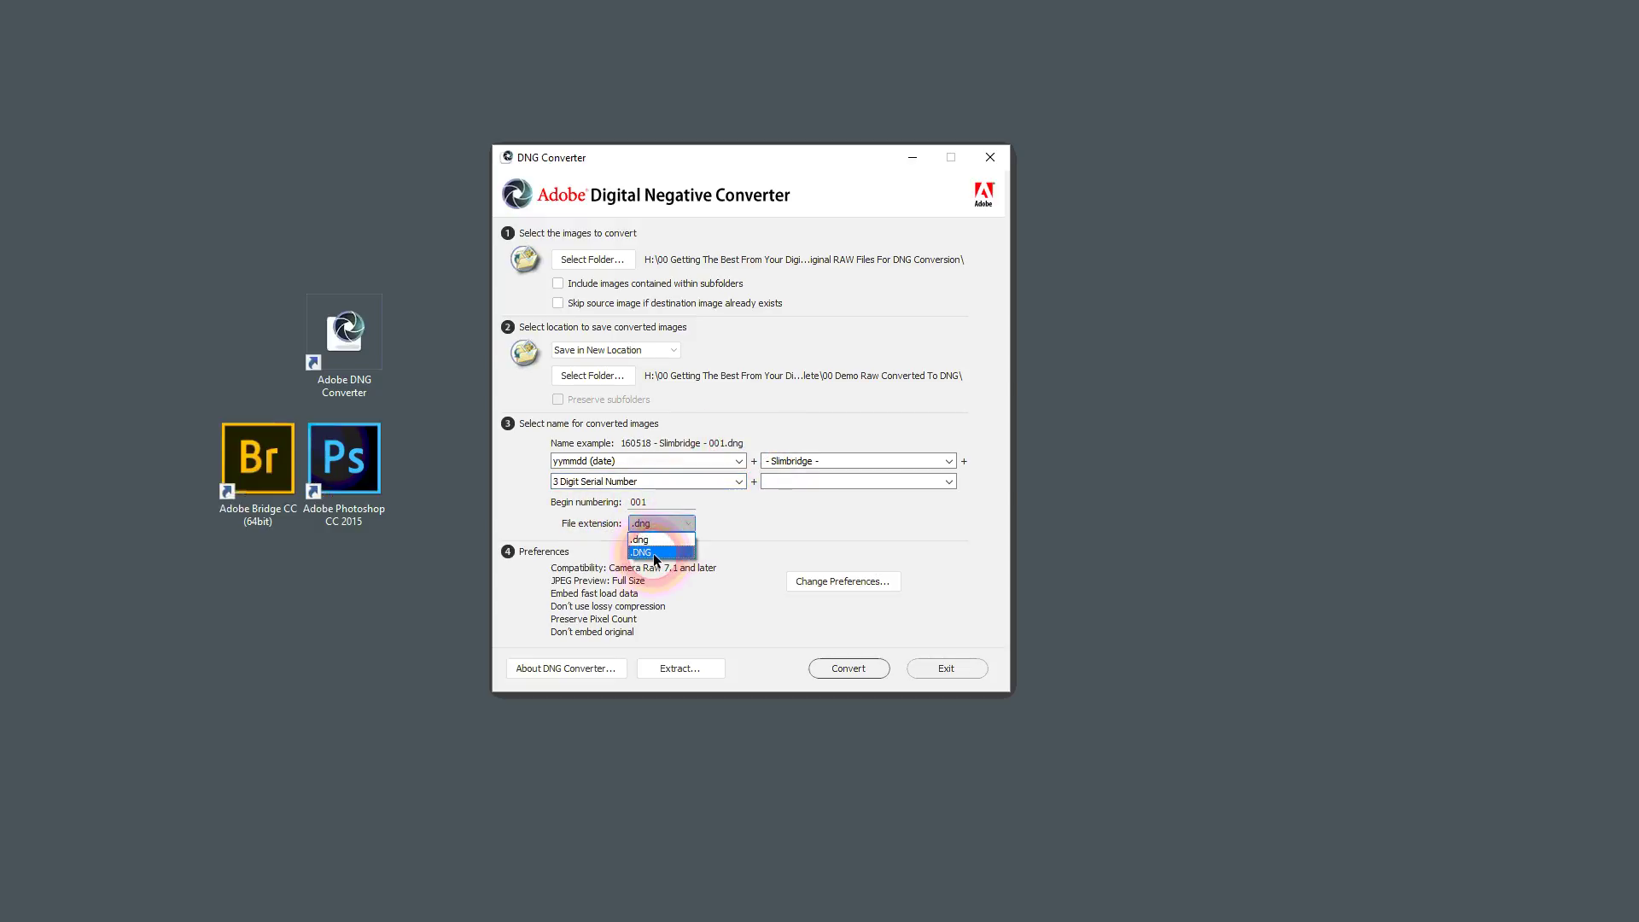
left_click(662, 539)
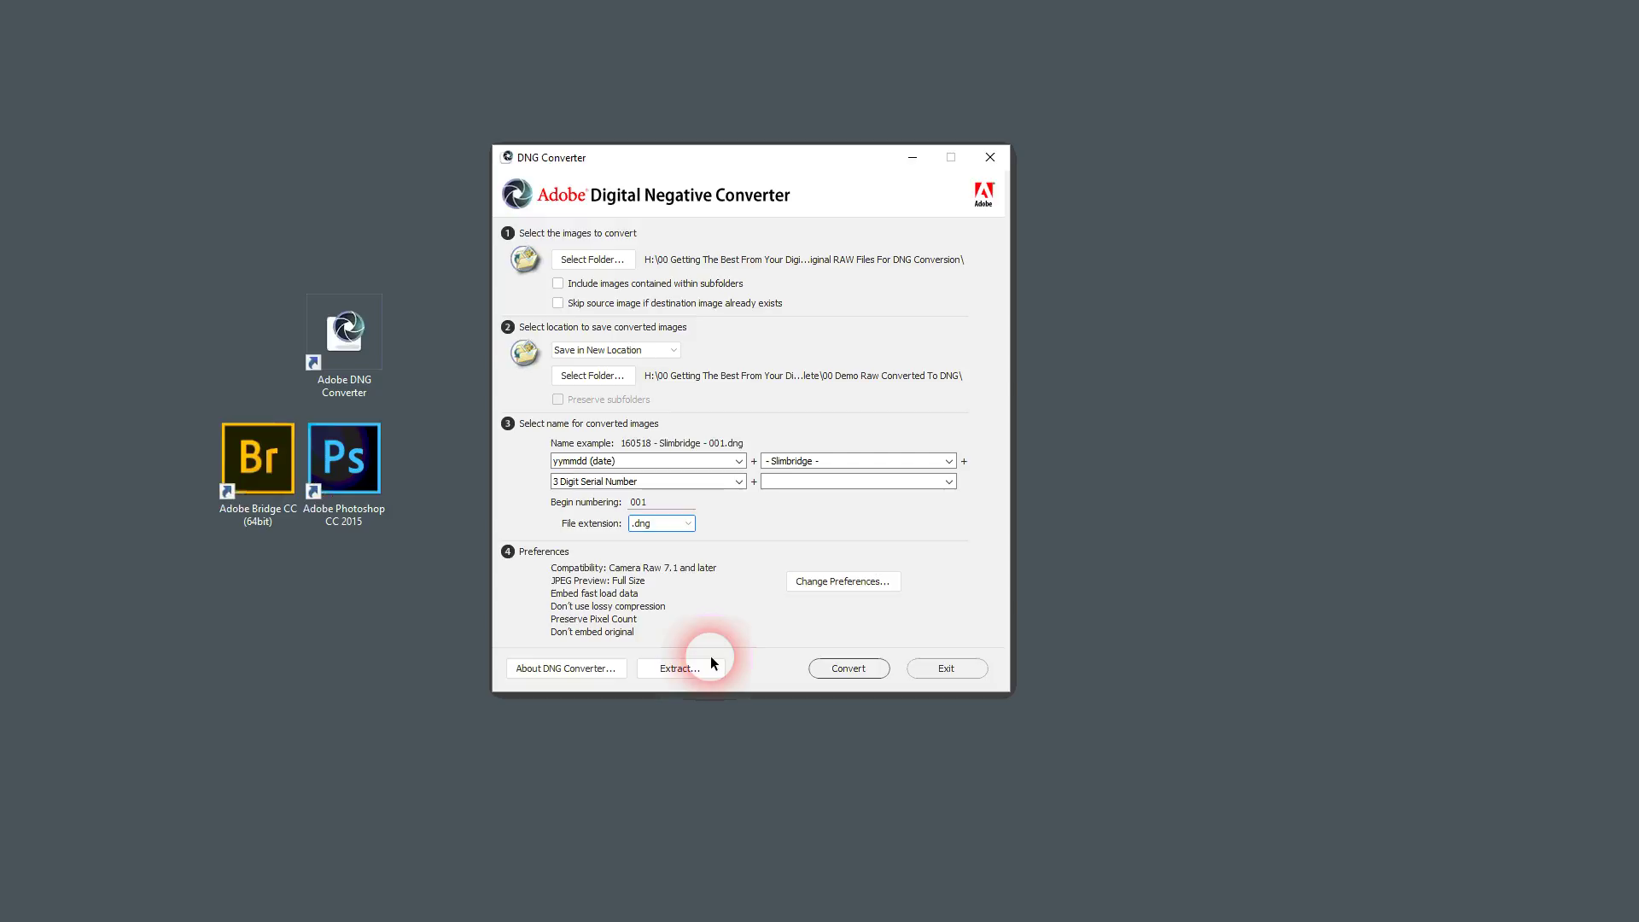
Step: In the conversion preferences, choose Camera Raw 7.1 and later compatibility and a Full Size JPEG preview
left_click(827, 583)
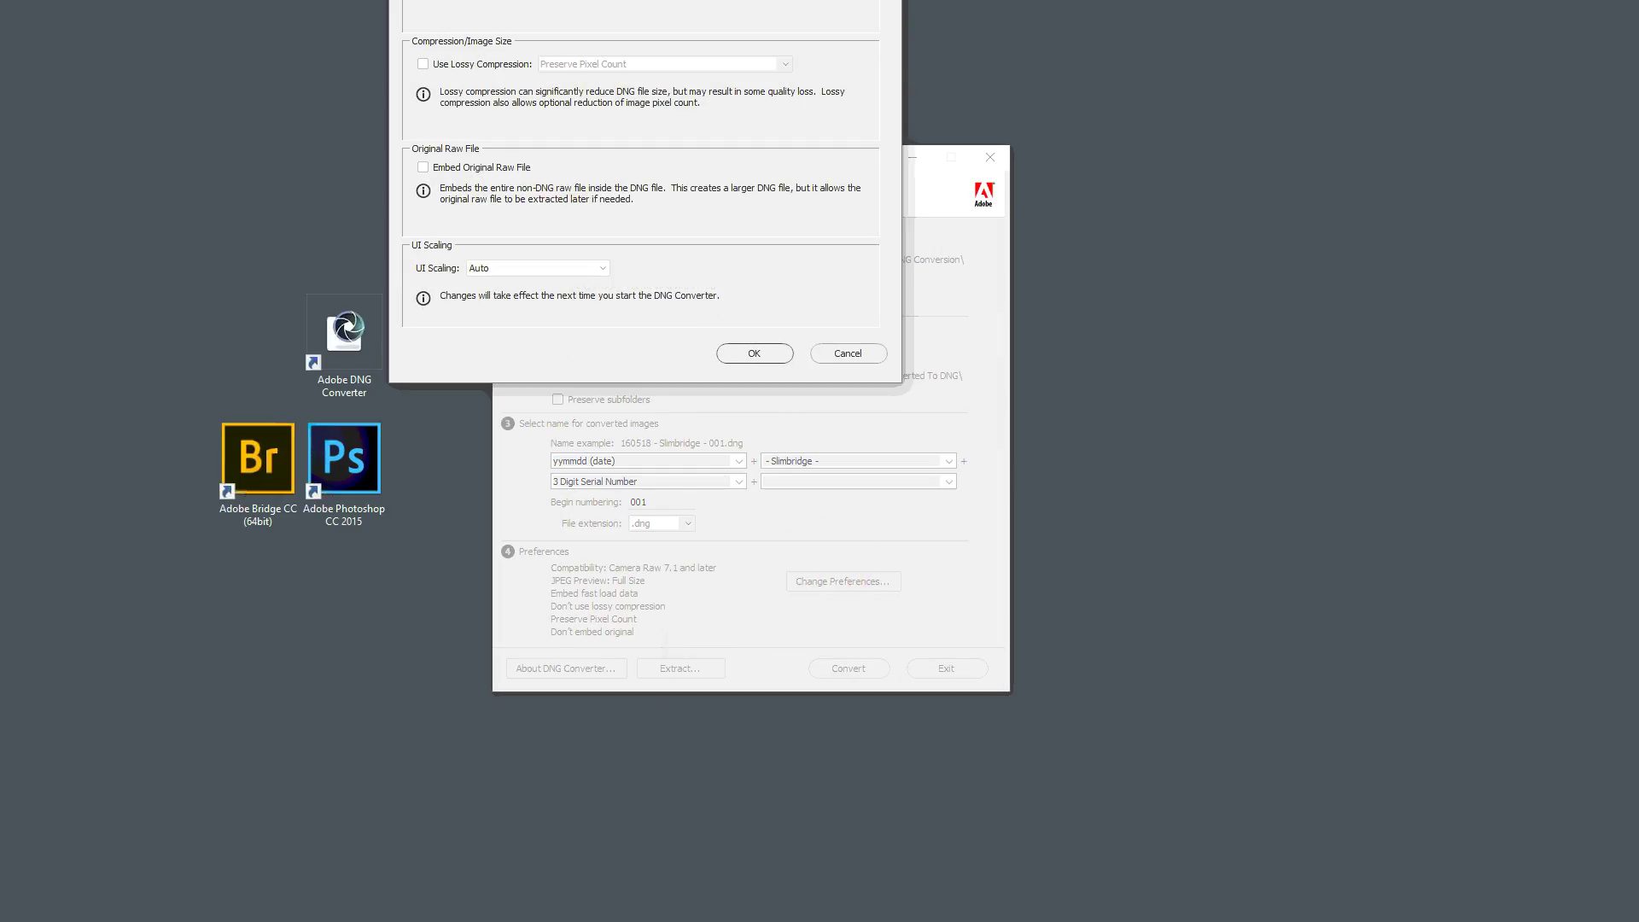
left_click_drag(818, 107, 665, 130)
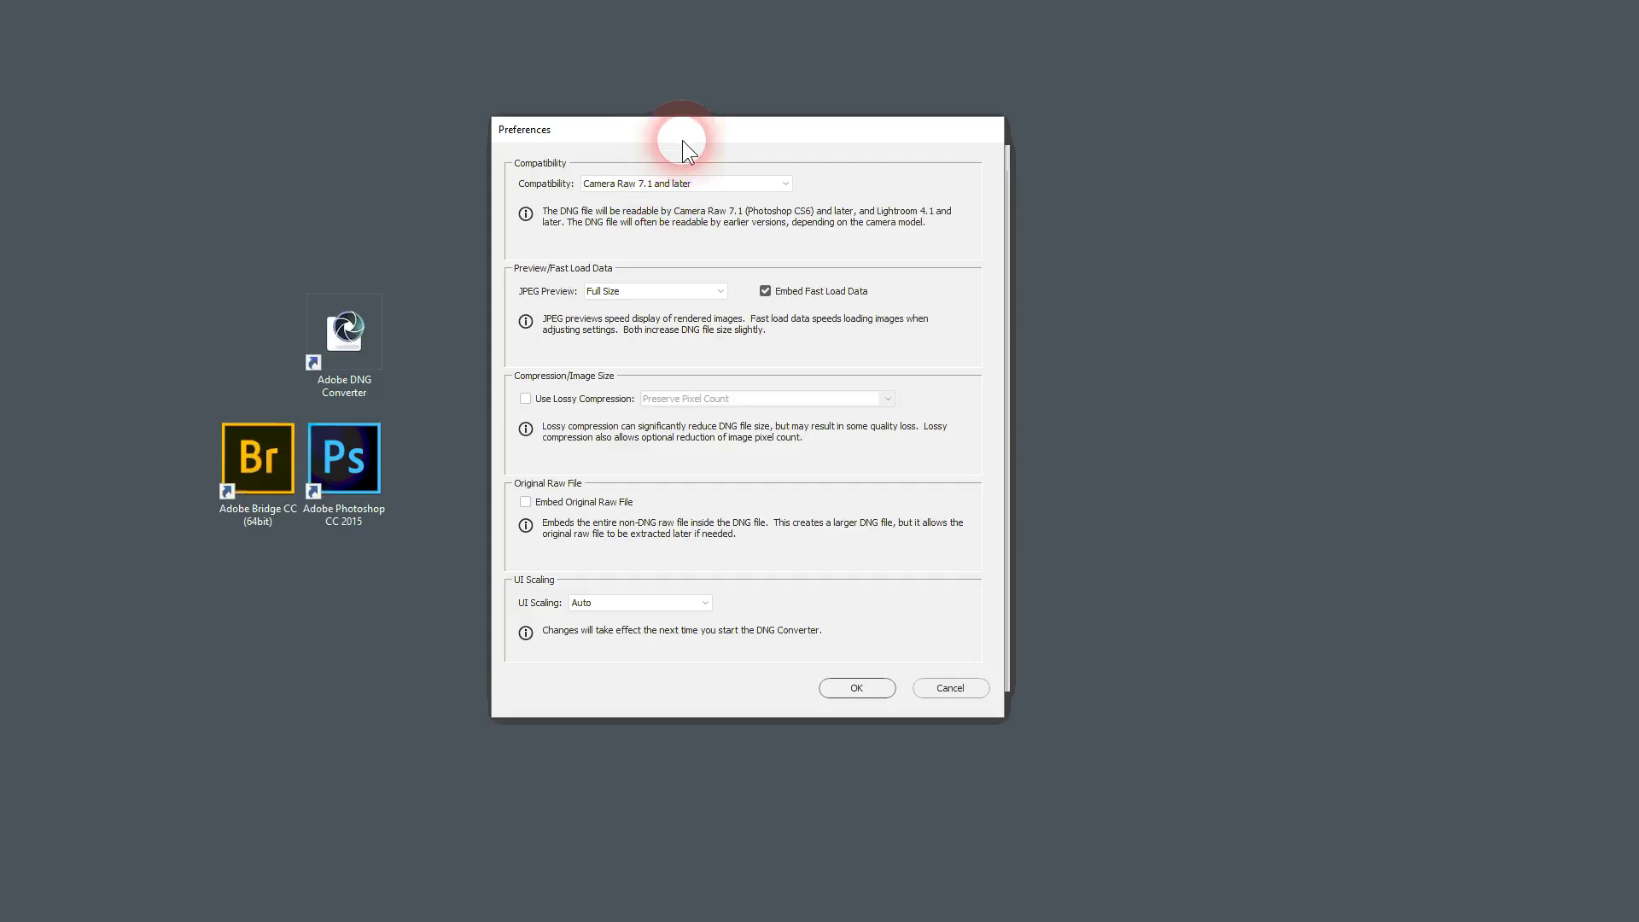
left_click(785, 186)
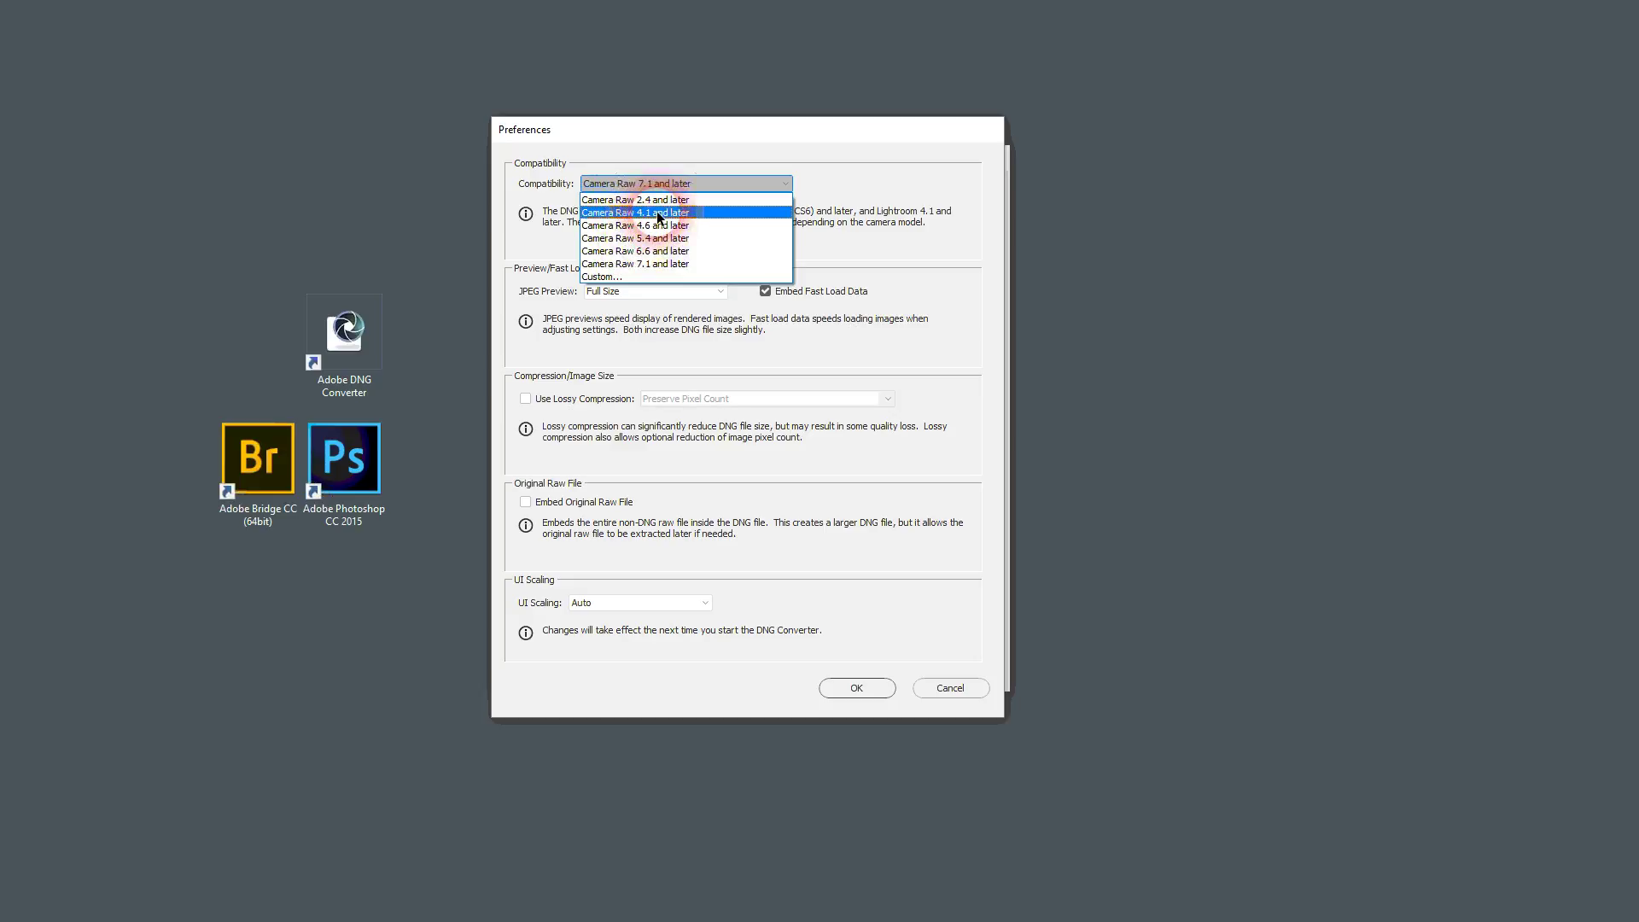
left_click(700, 214)
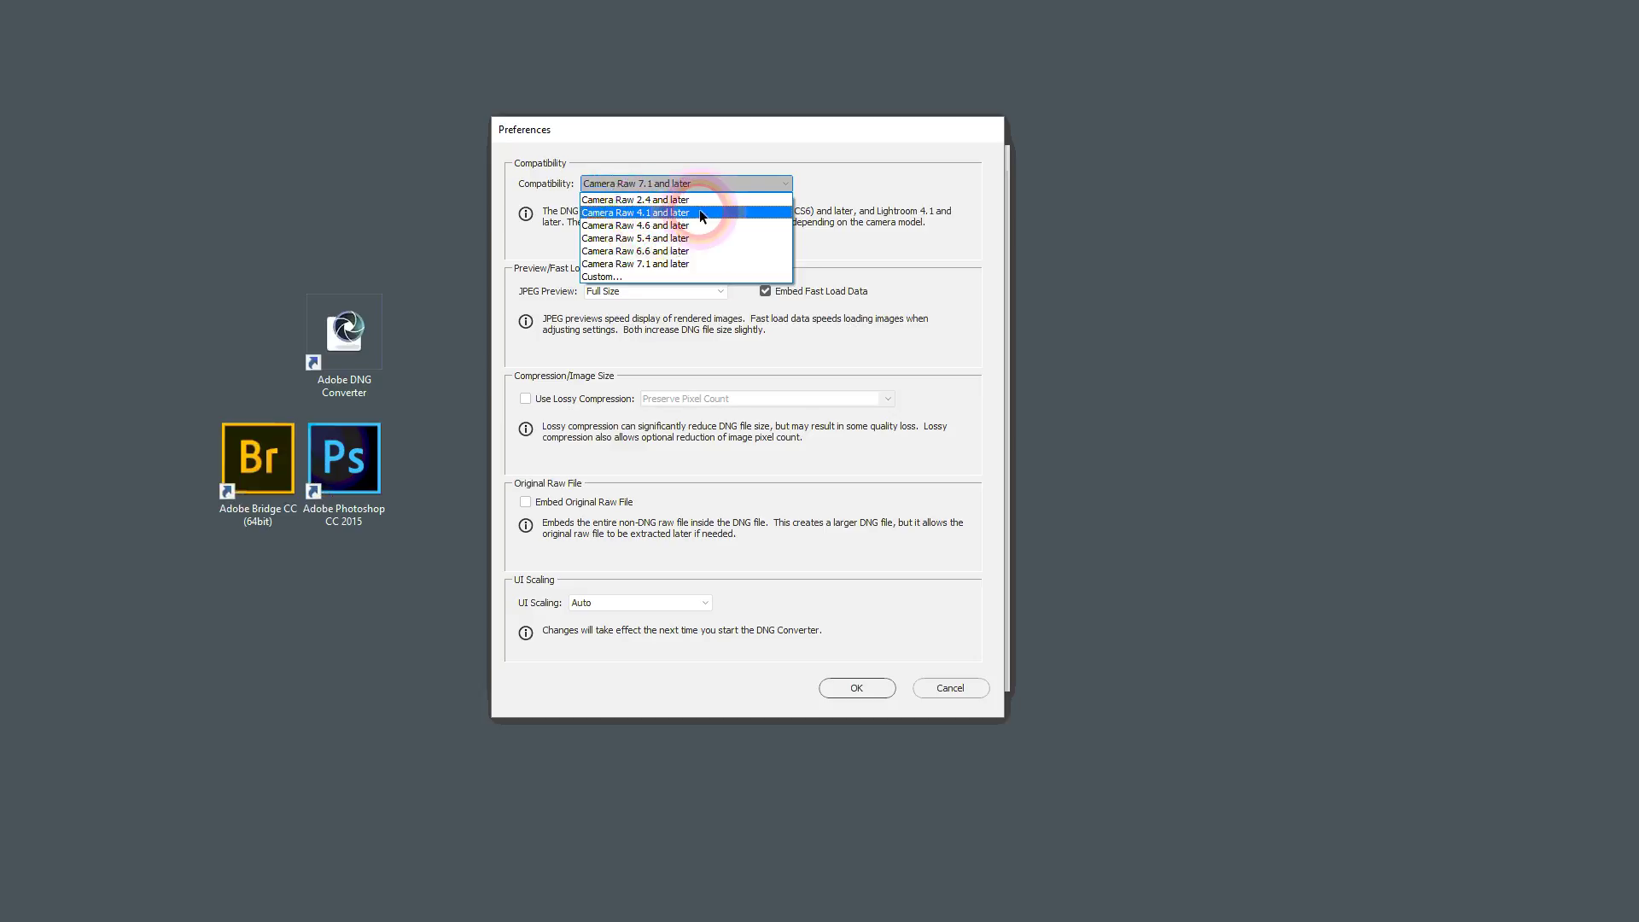
left_click(697, 212)
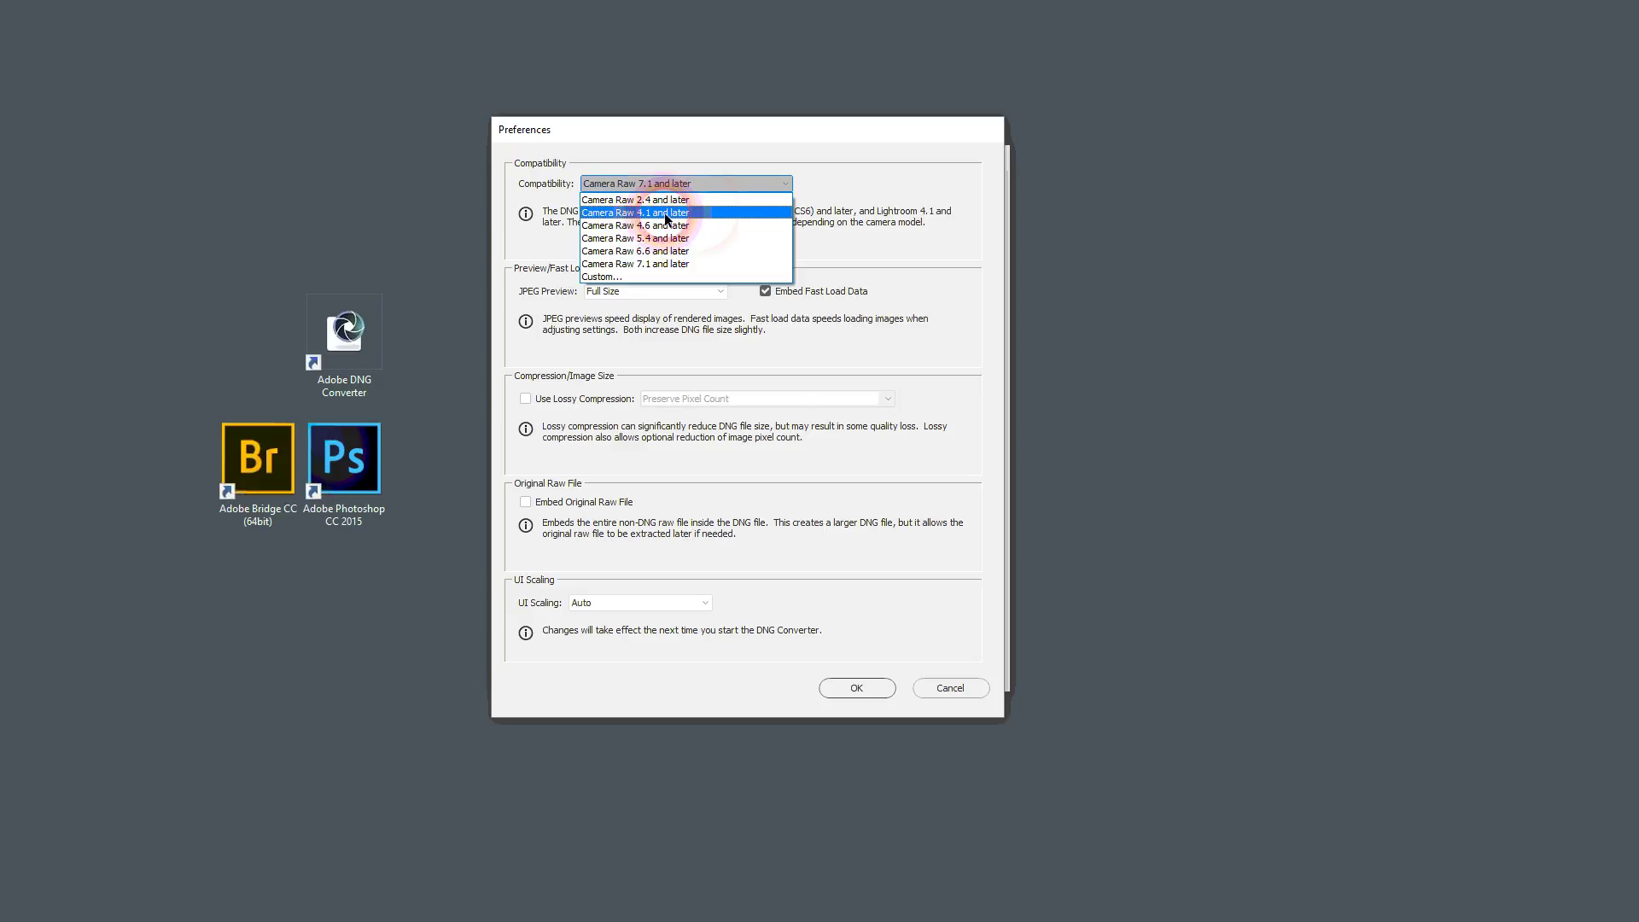
left_click(667, 219)
left_click(661, 220)
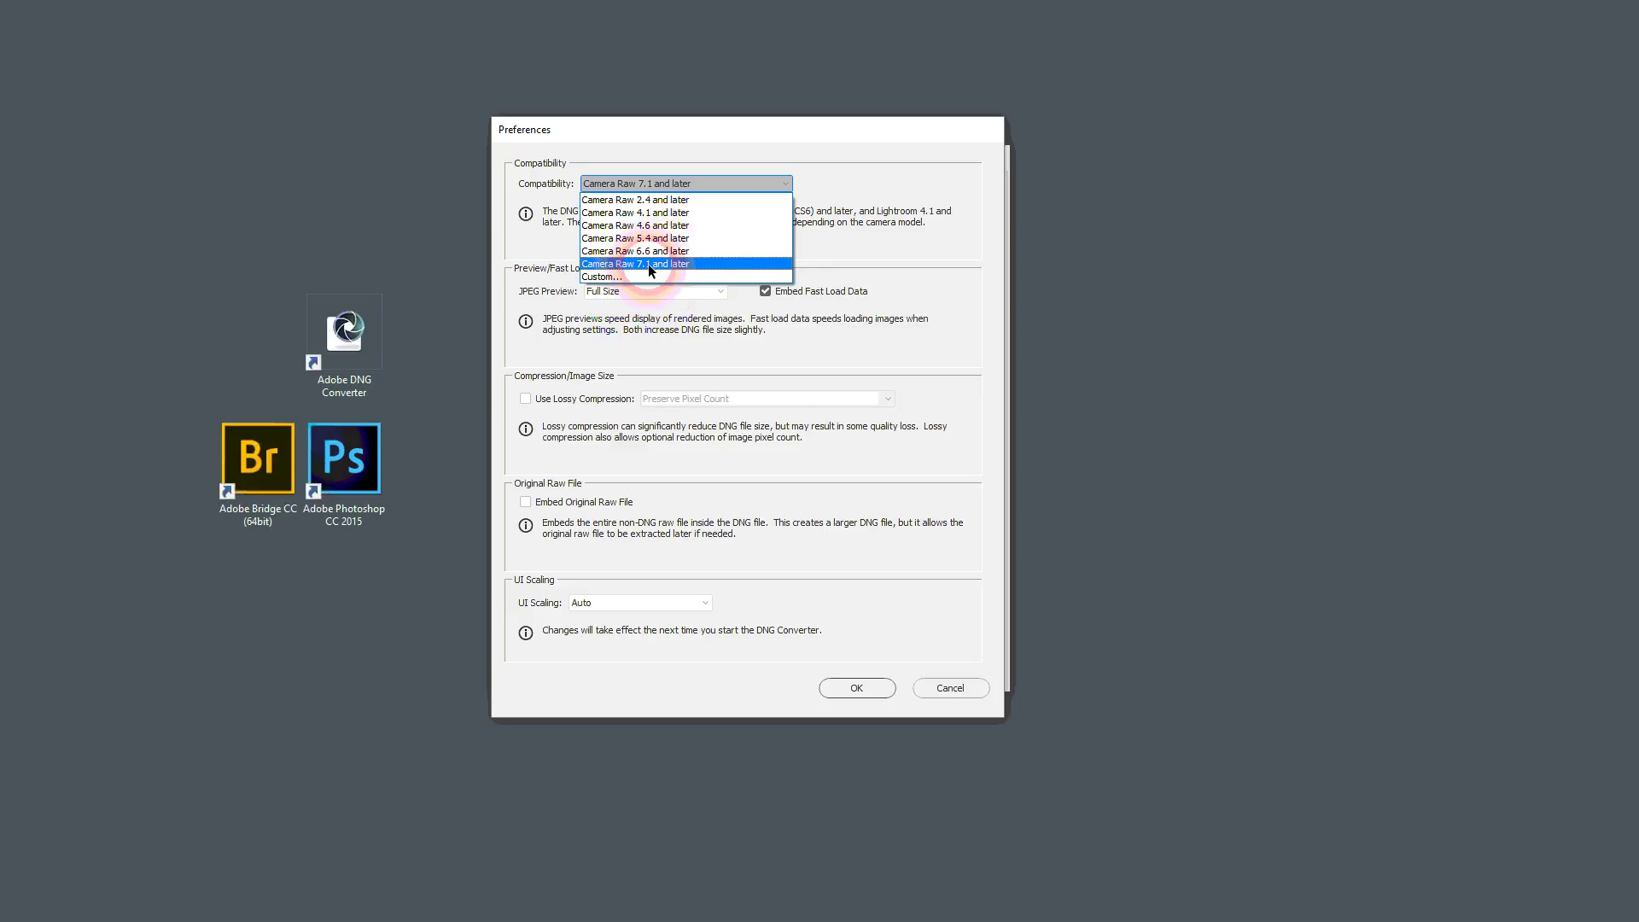
left_click(672, 267)
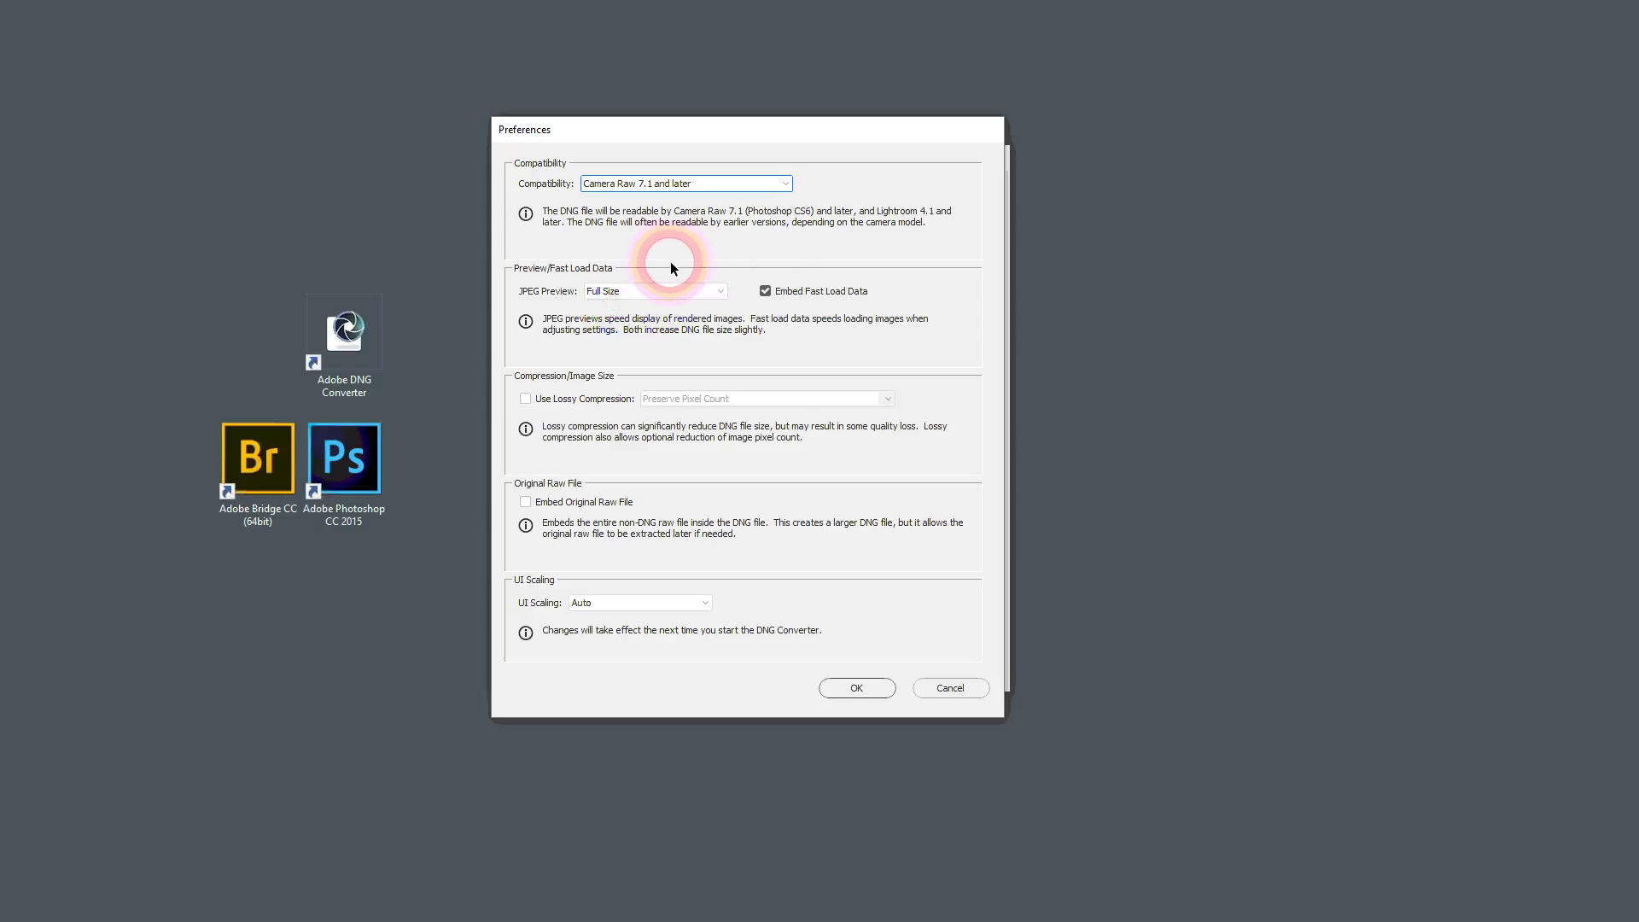
left_click(720, 291)
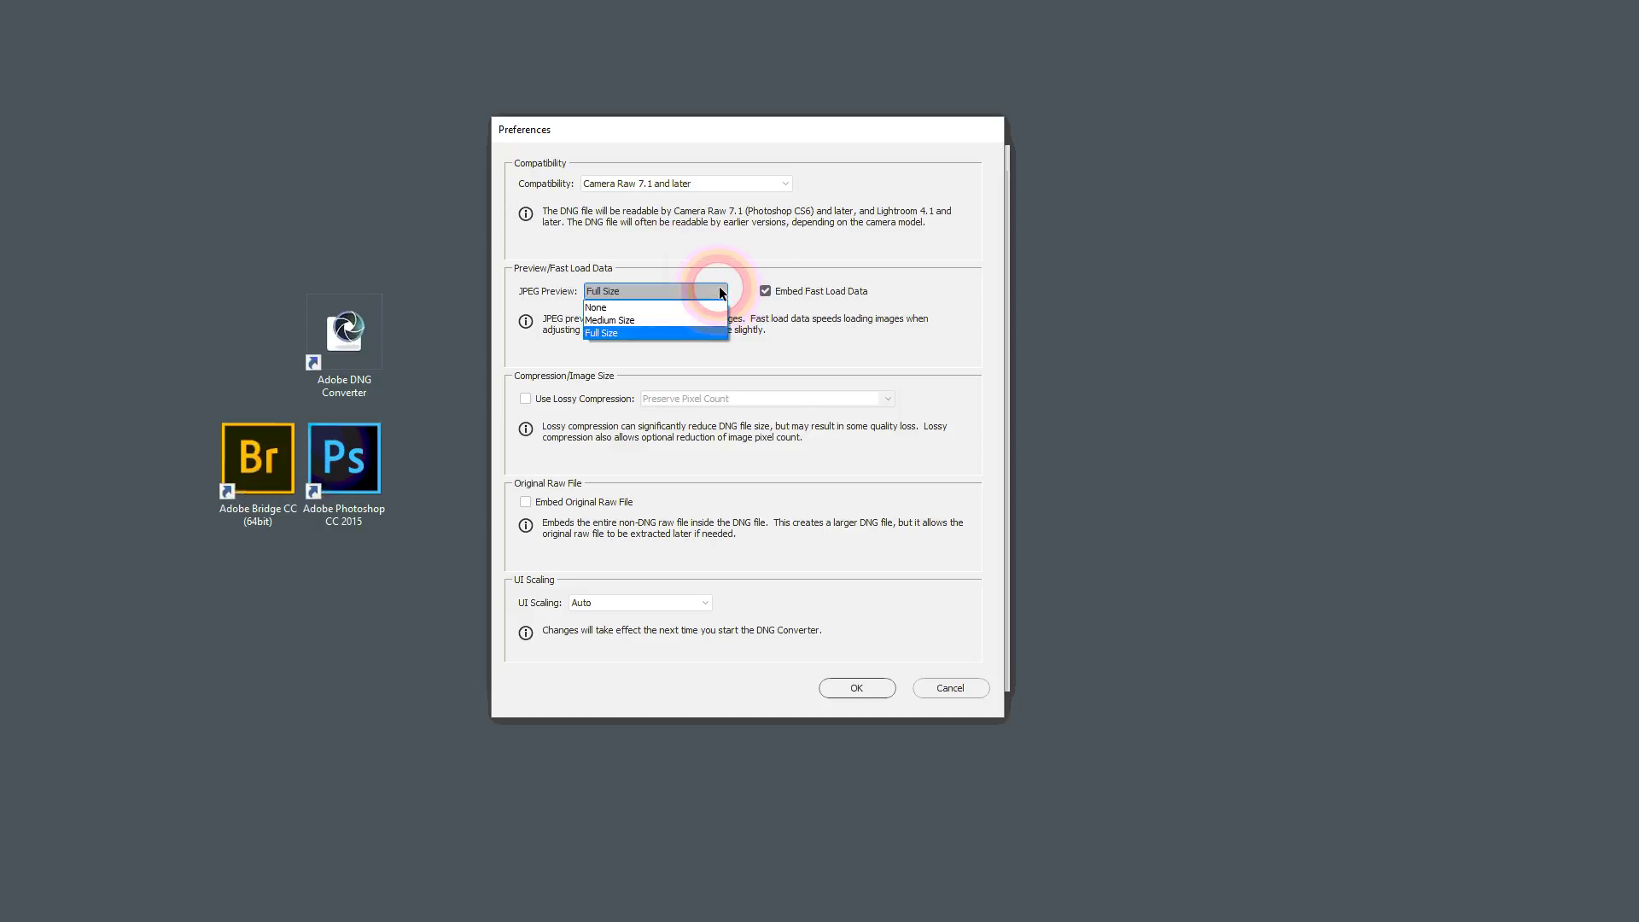
left_click(612, 333)
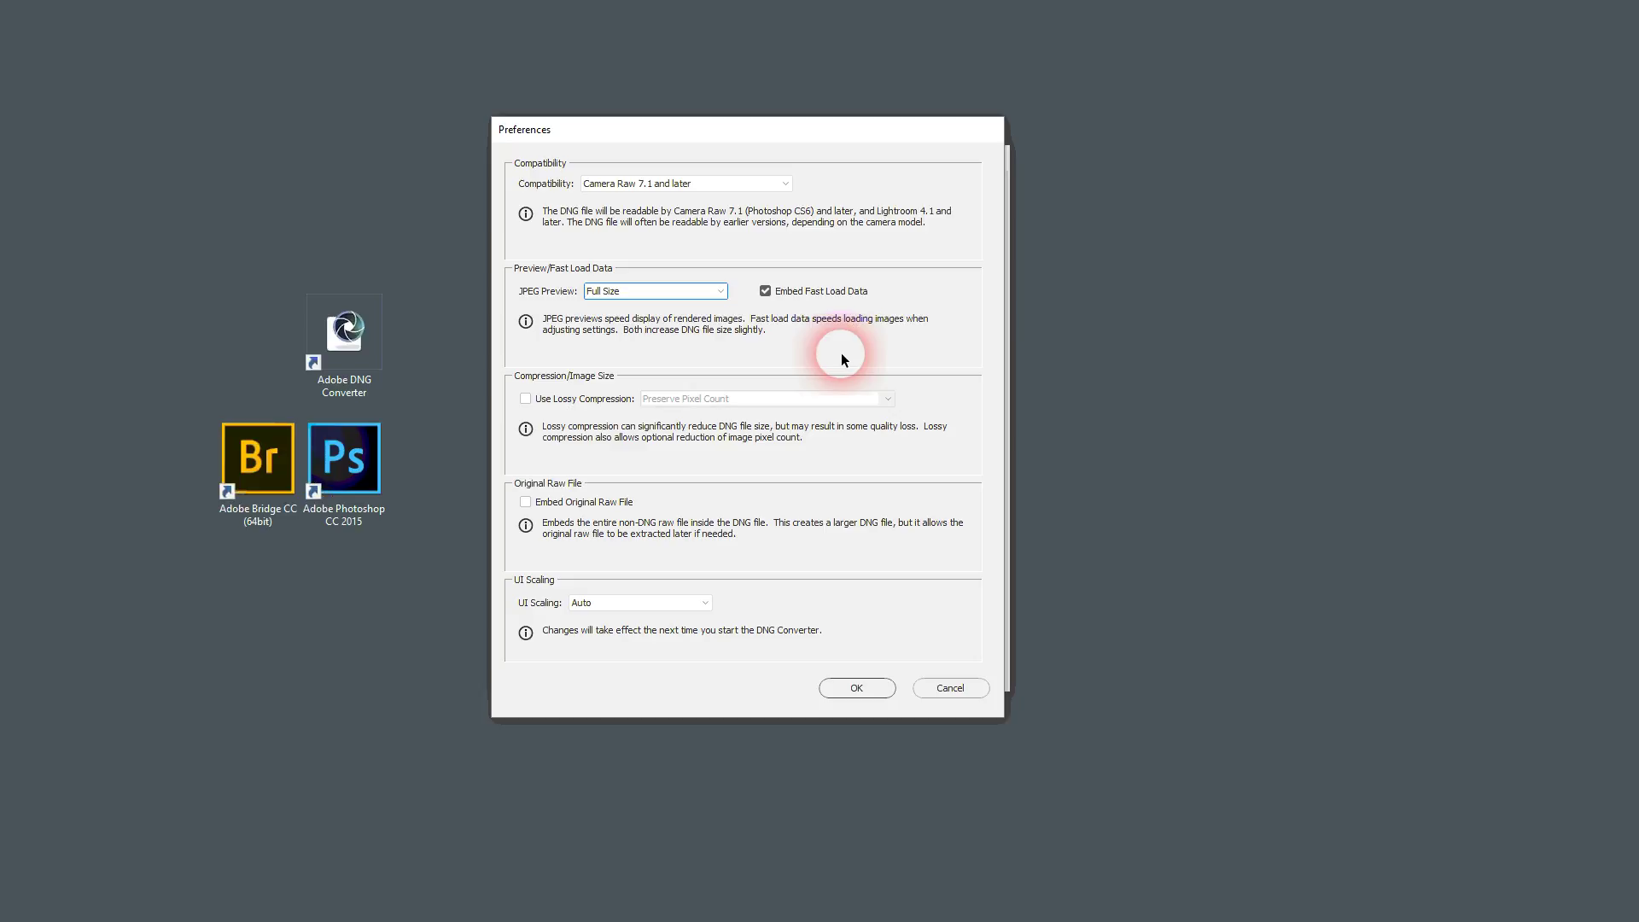
Step: Turn on lossy compression to review its image size limits, and turn it off again
left_click(526, 400)
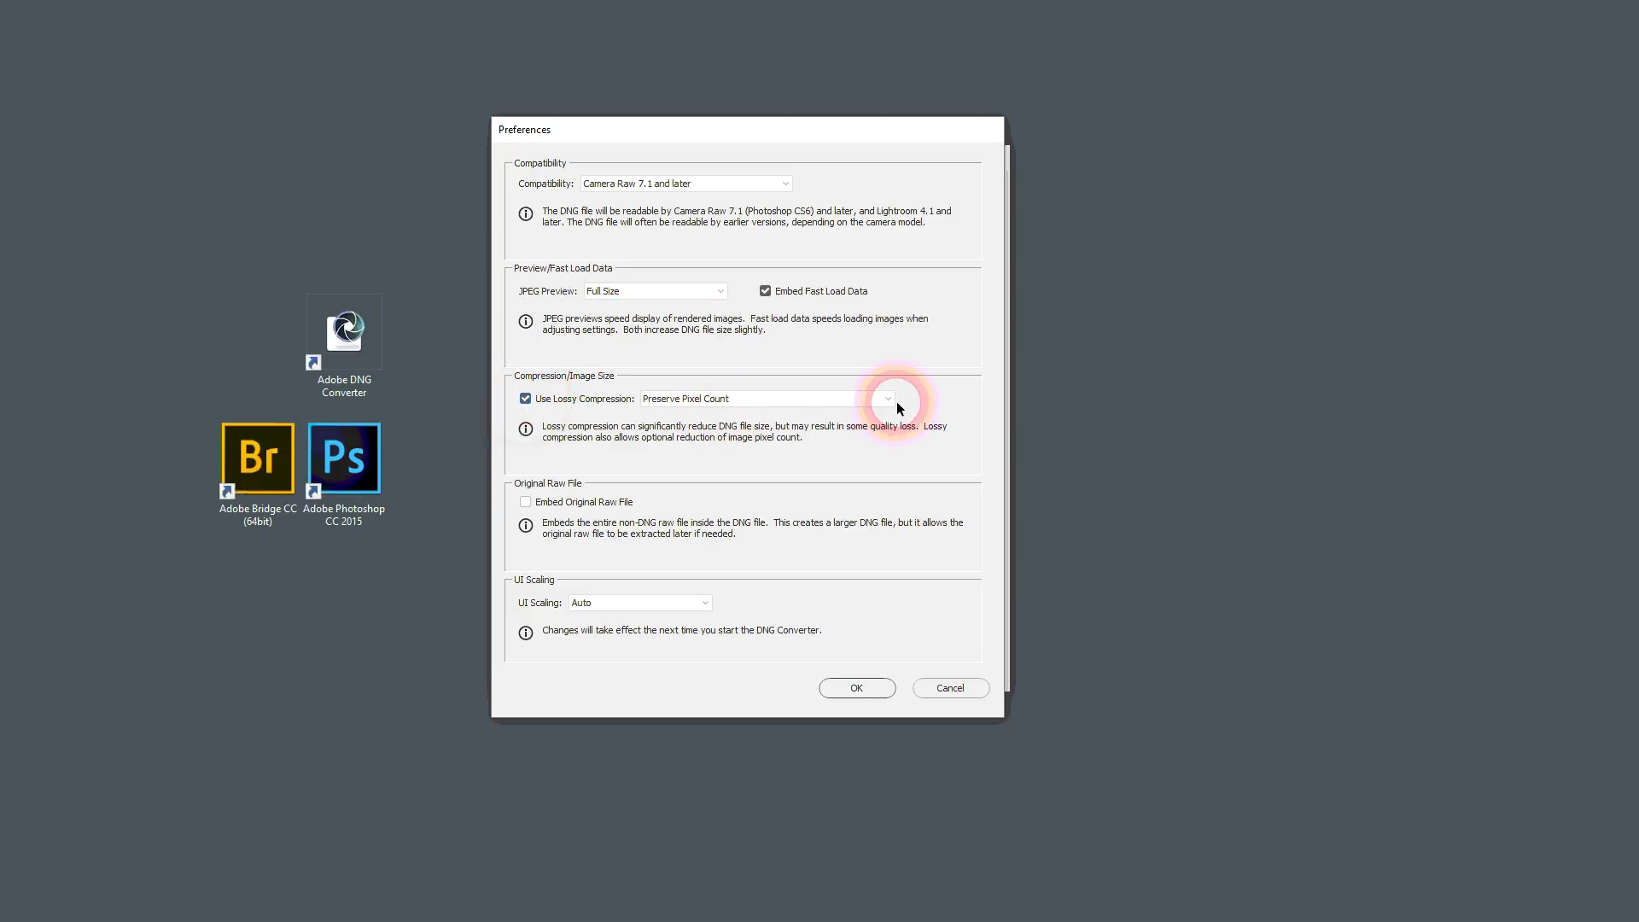
left_click(873, 399)
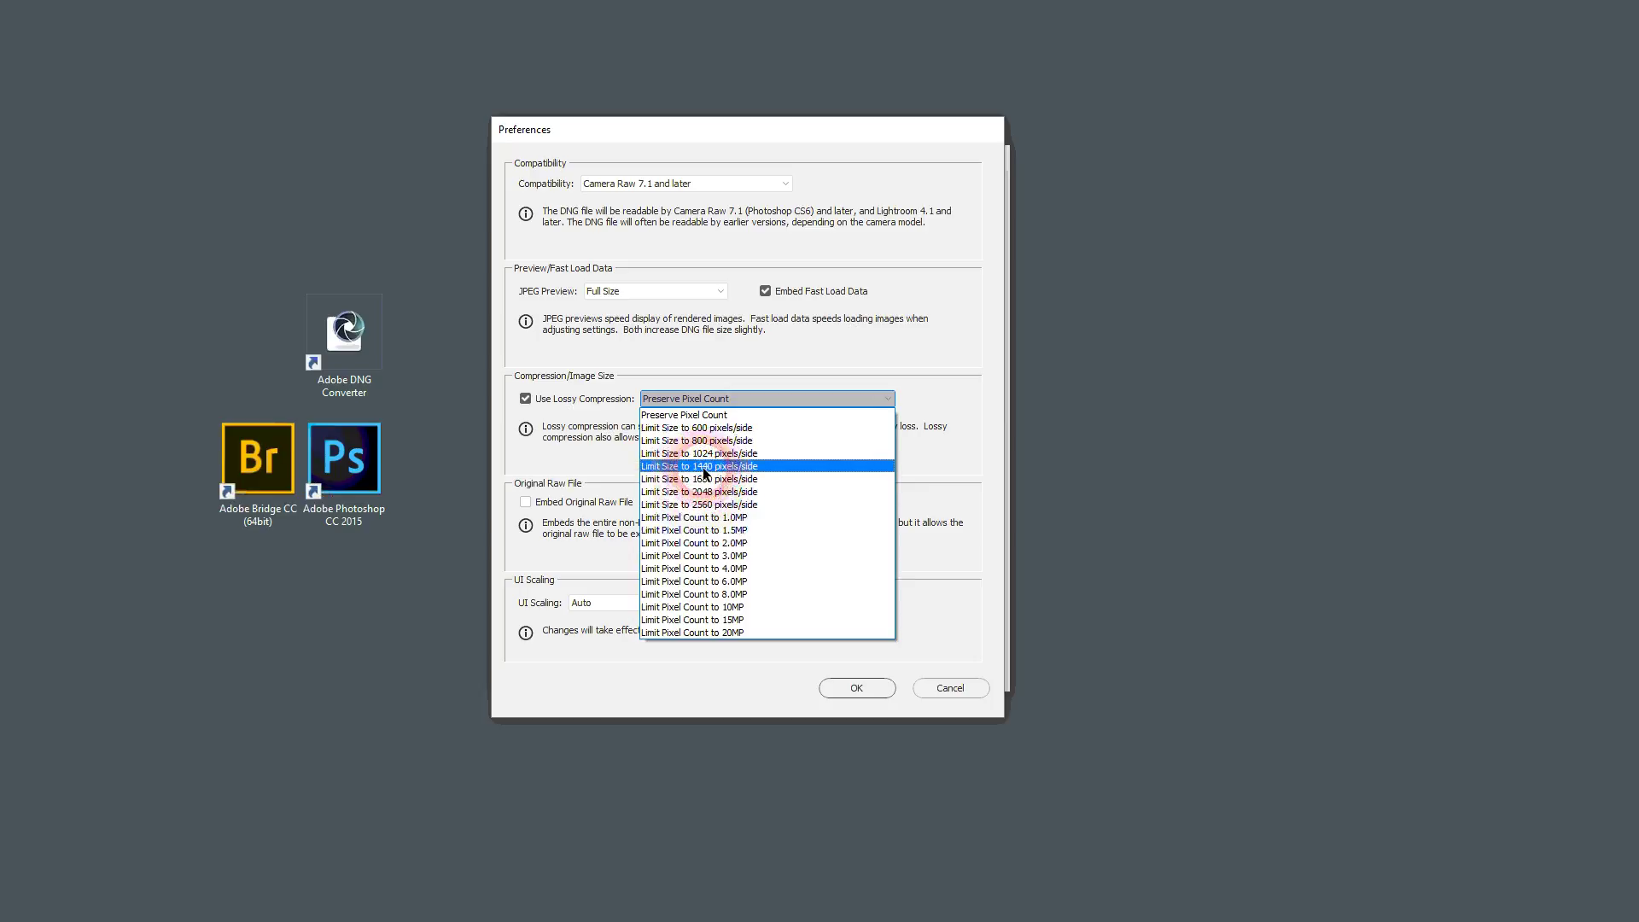
left_click(704, 385)
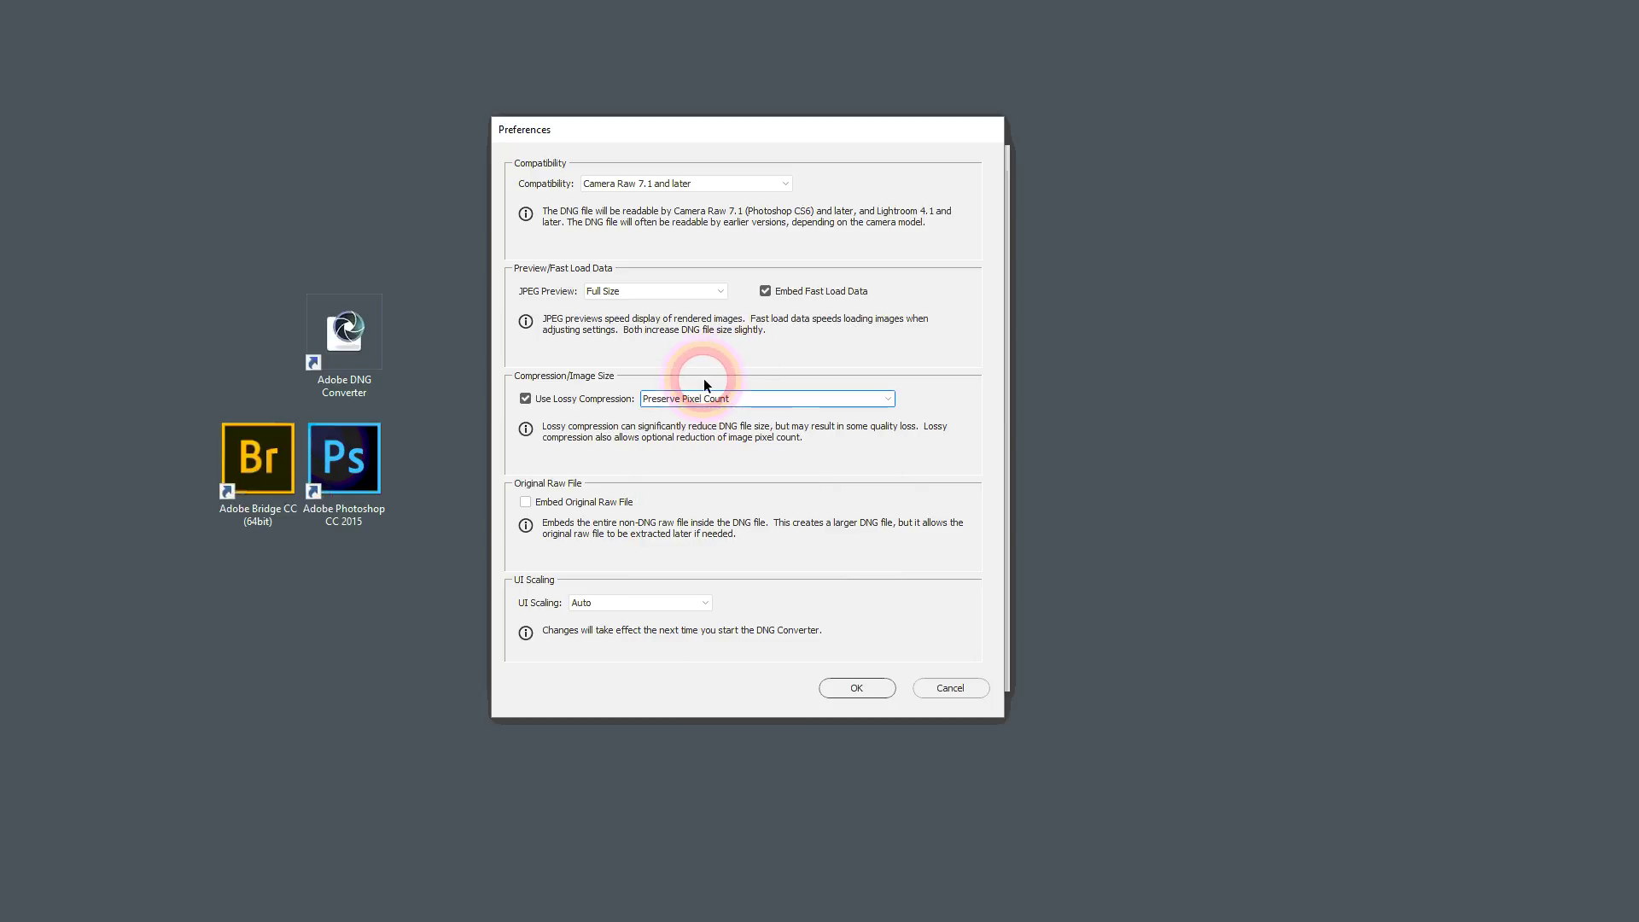
left_click(525, 399)
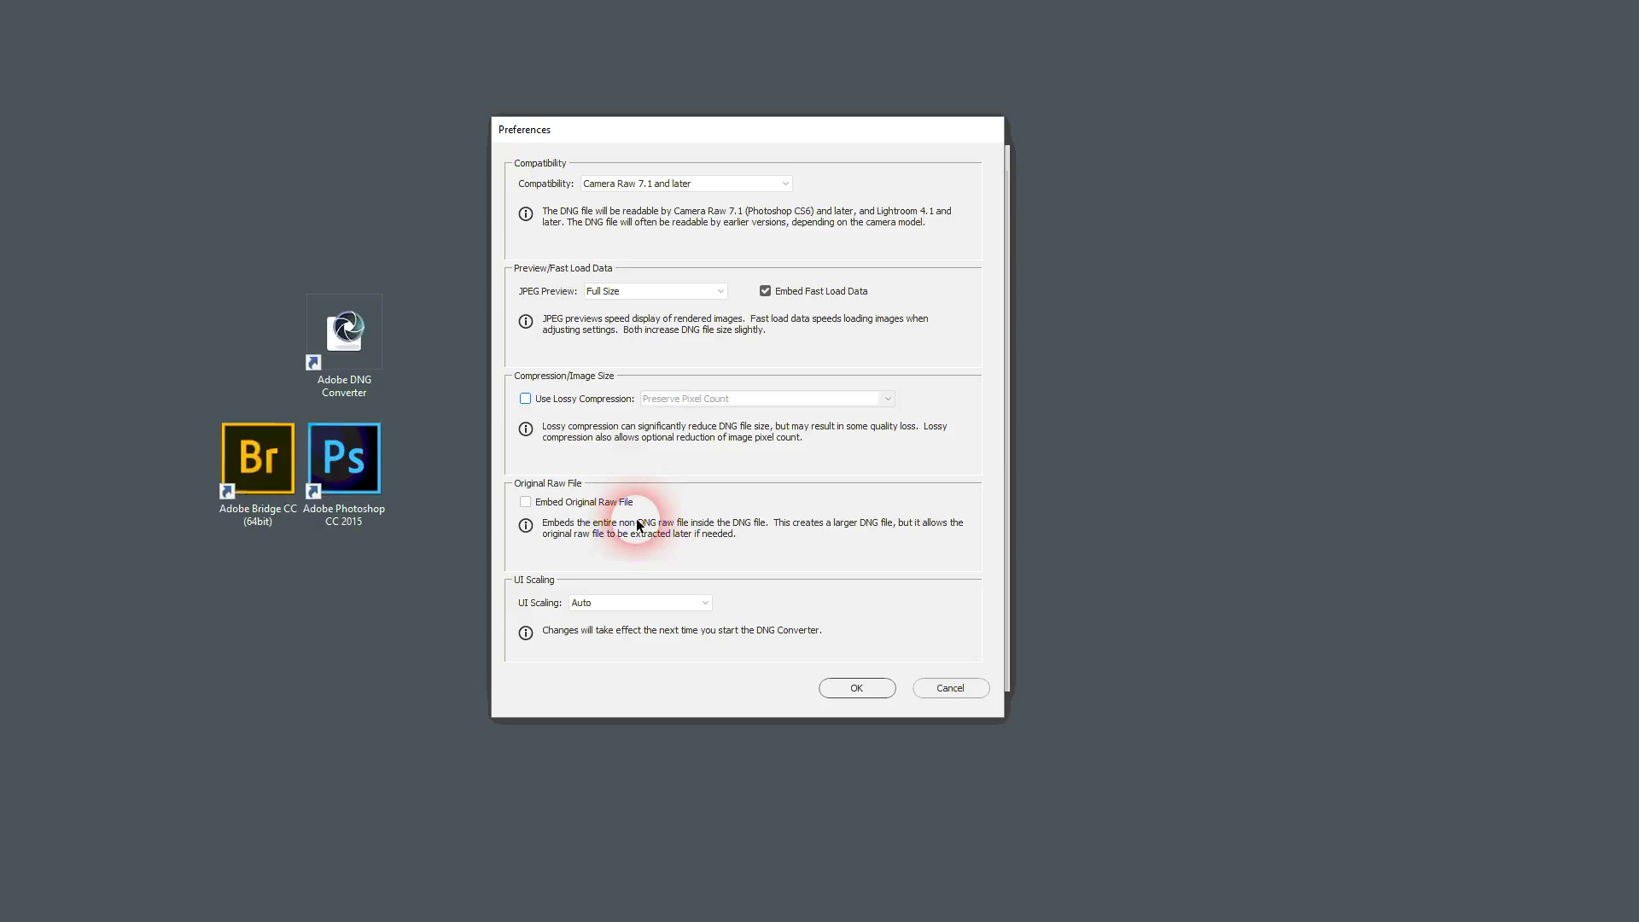
Step: Accept the conversion preferences and start converting the raw files to DNG
left_click_drag(719, 125, 1237, 164)
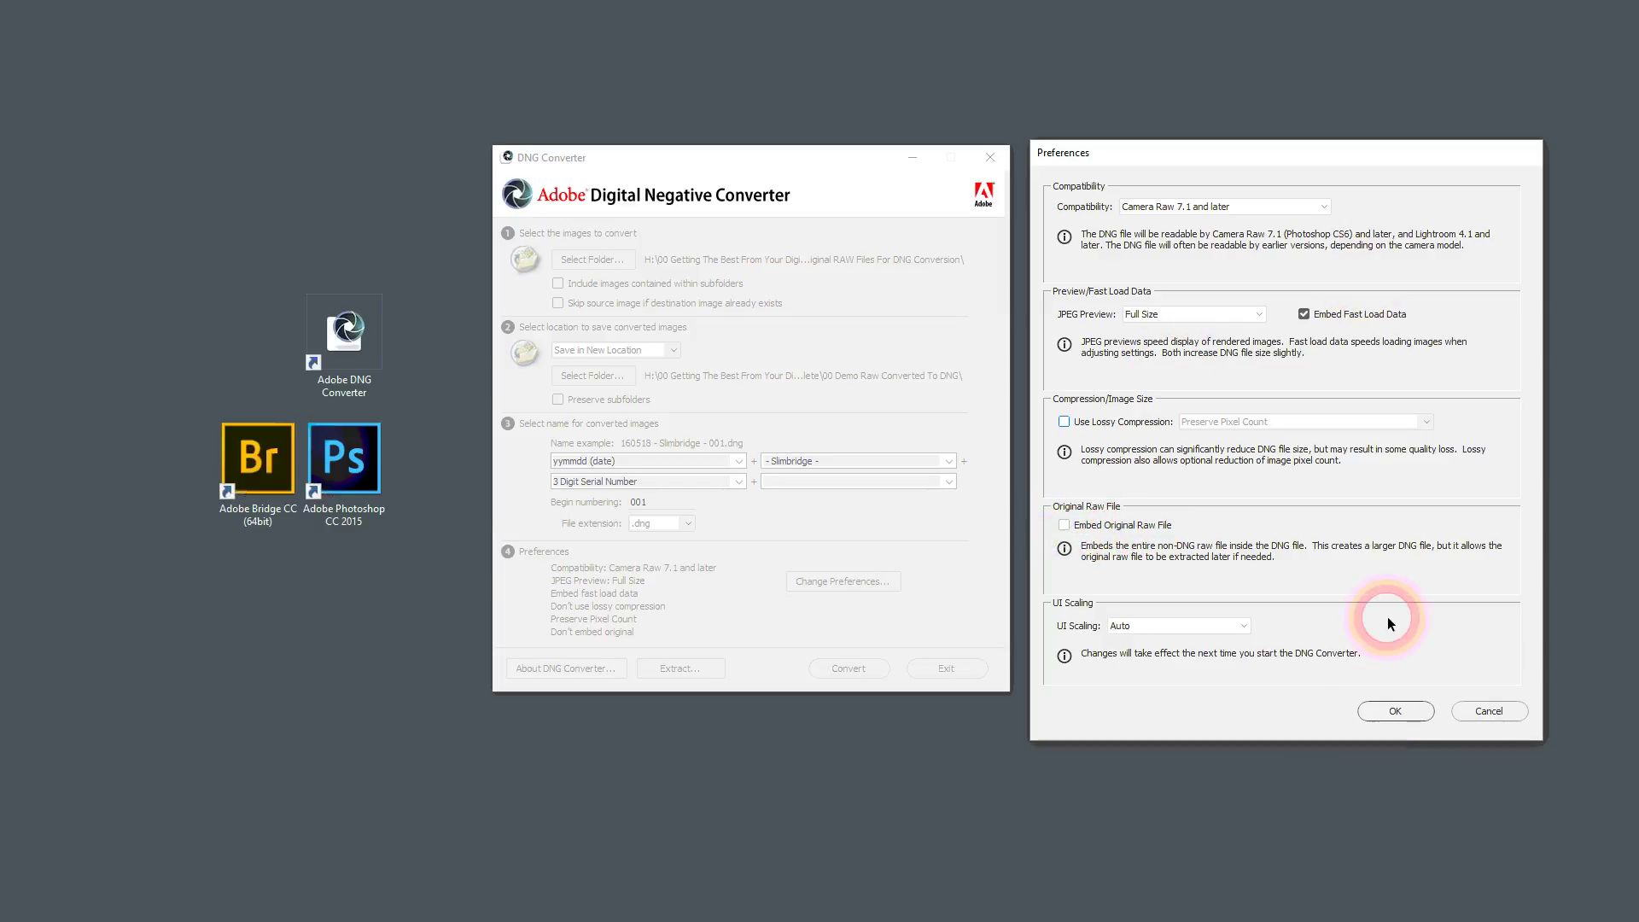
left_click(1402, 710)
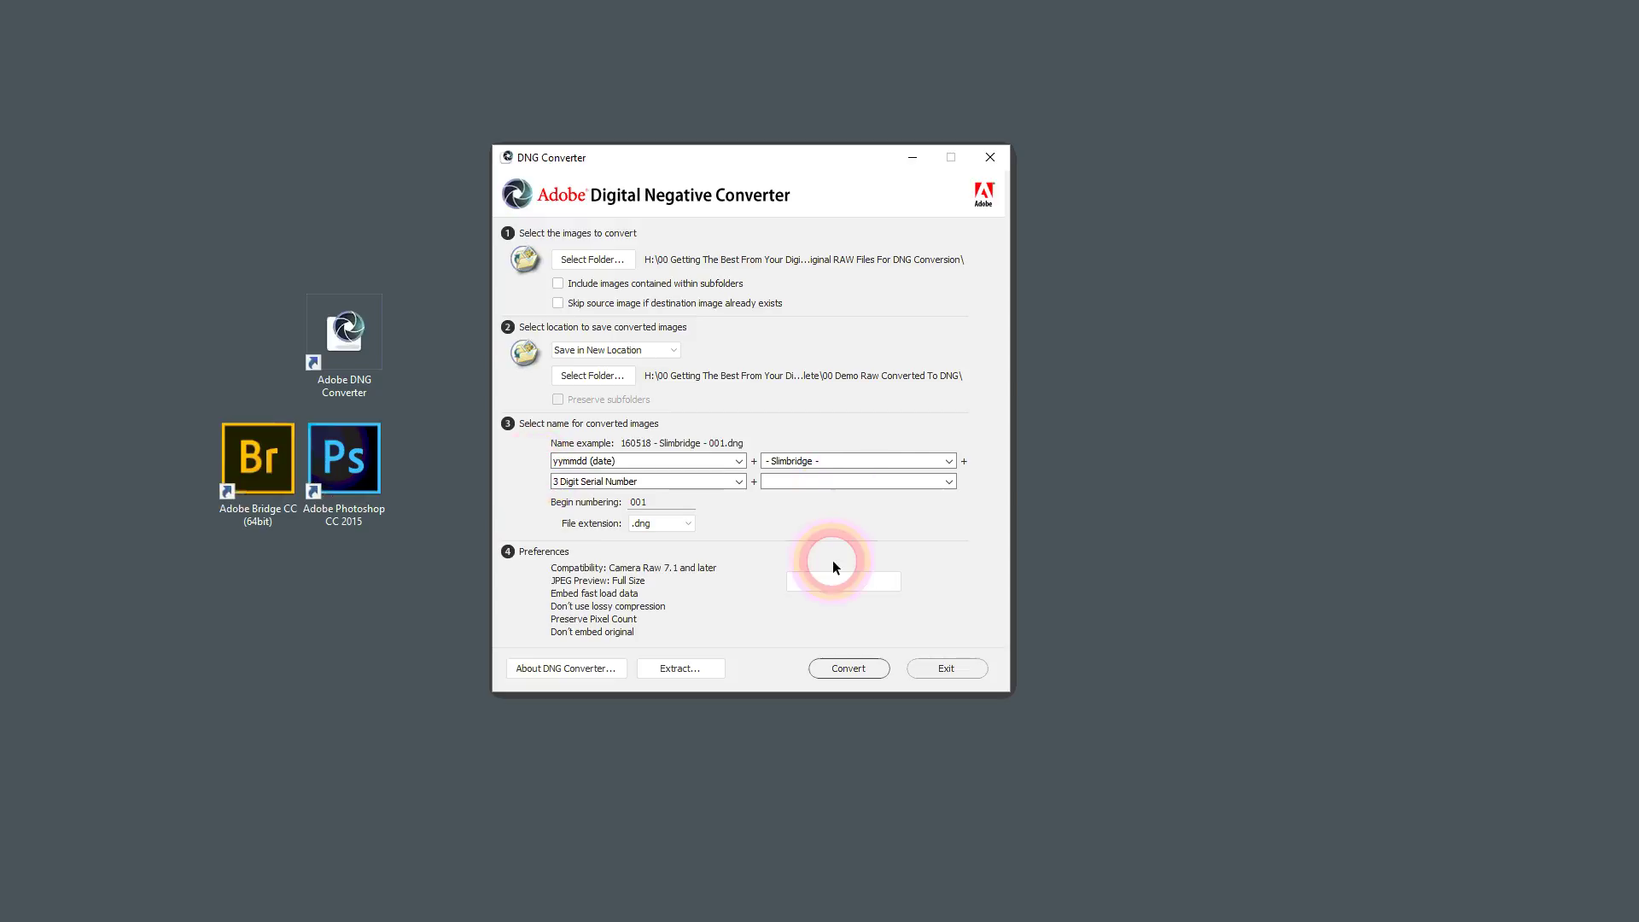
left_click(841, 668)
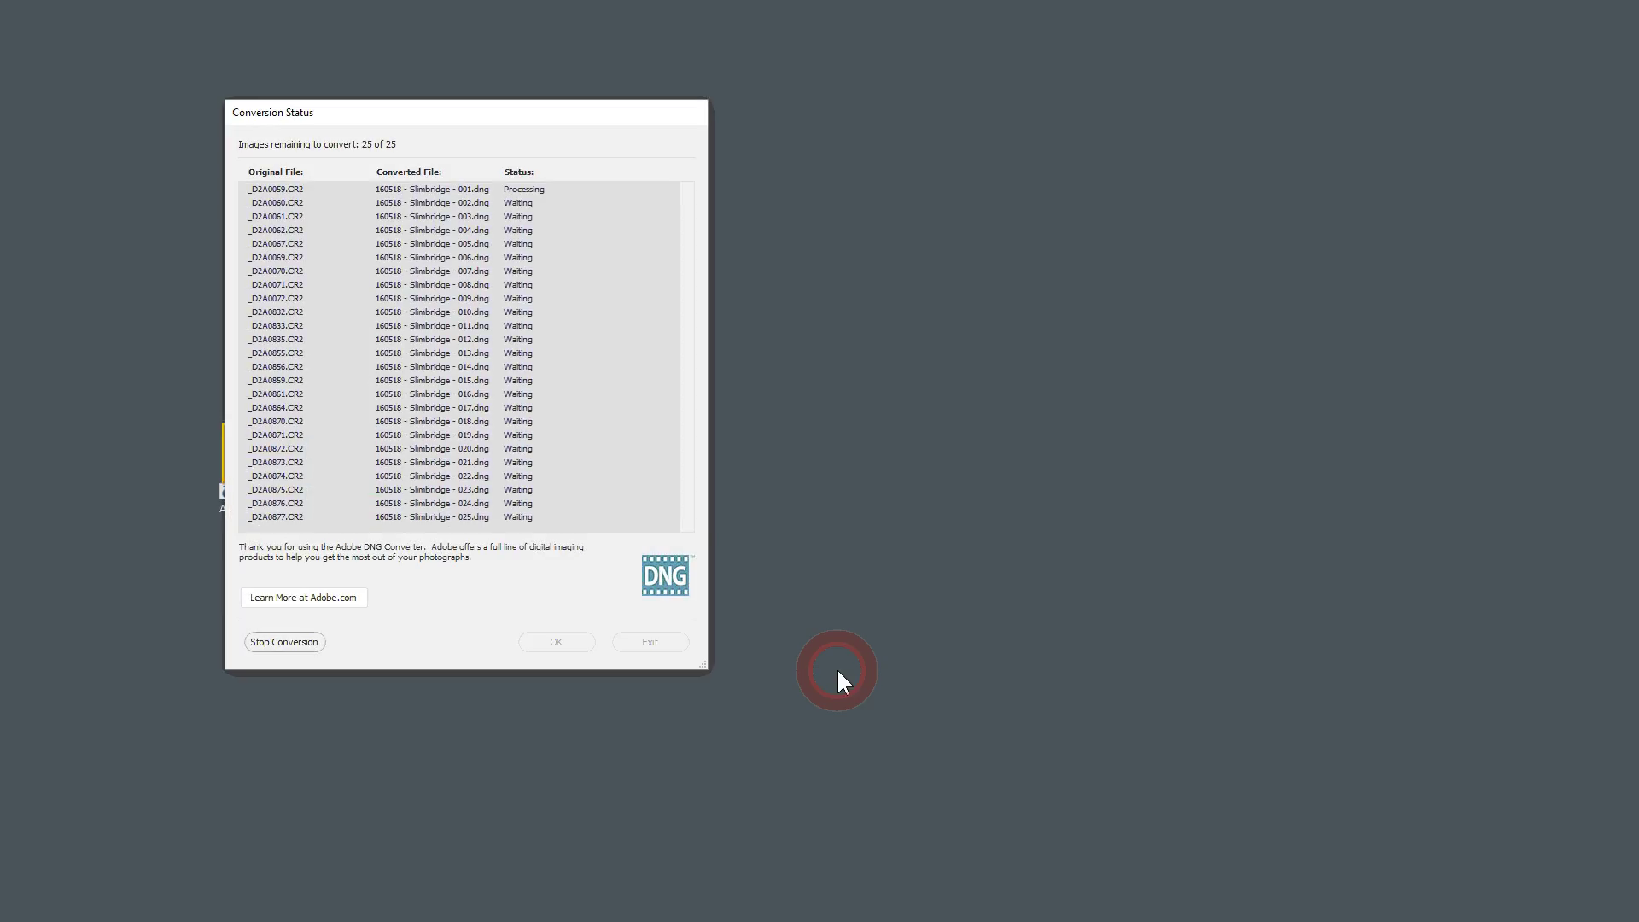
left_click_drag(515, 109, 818, 90)
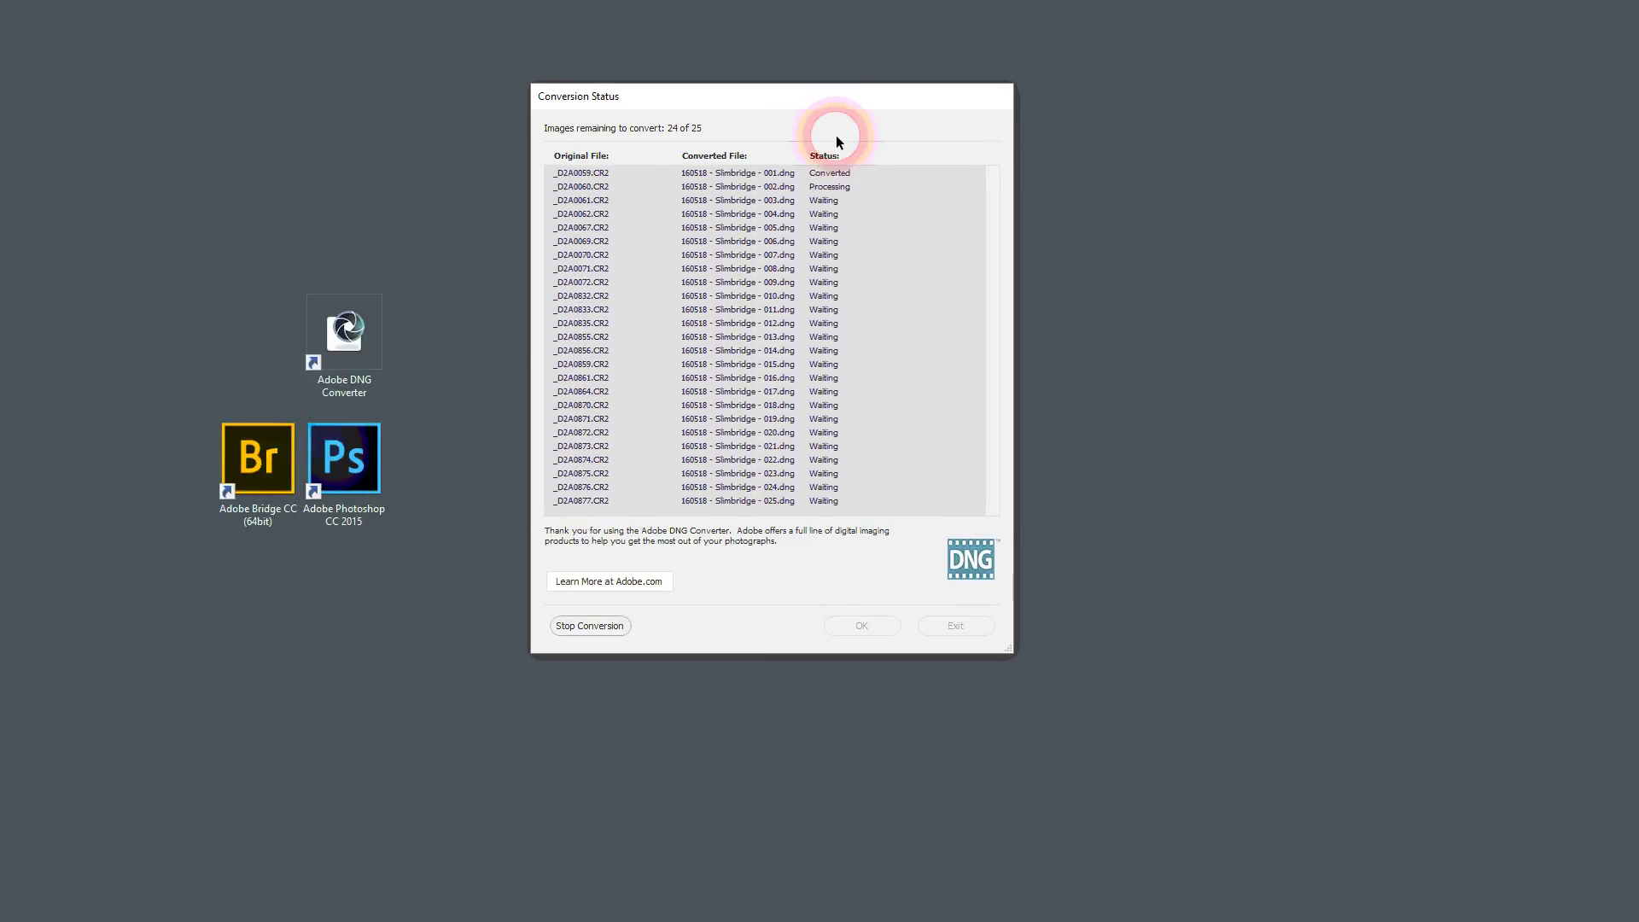
Step: Switch to File Explorer, examine the names and sizes of the files in the 00 Demo Raw Converted To DNG folder, and minimize the window
left_click(230, 662)
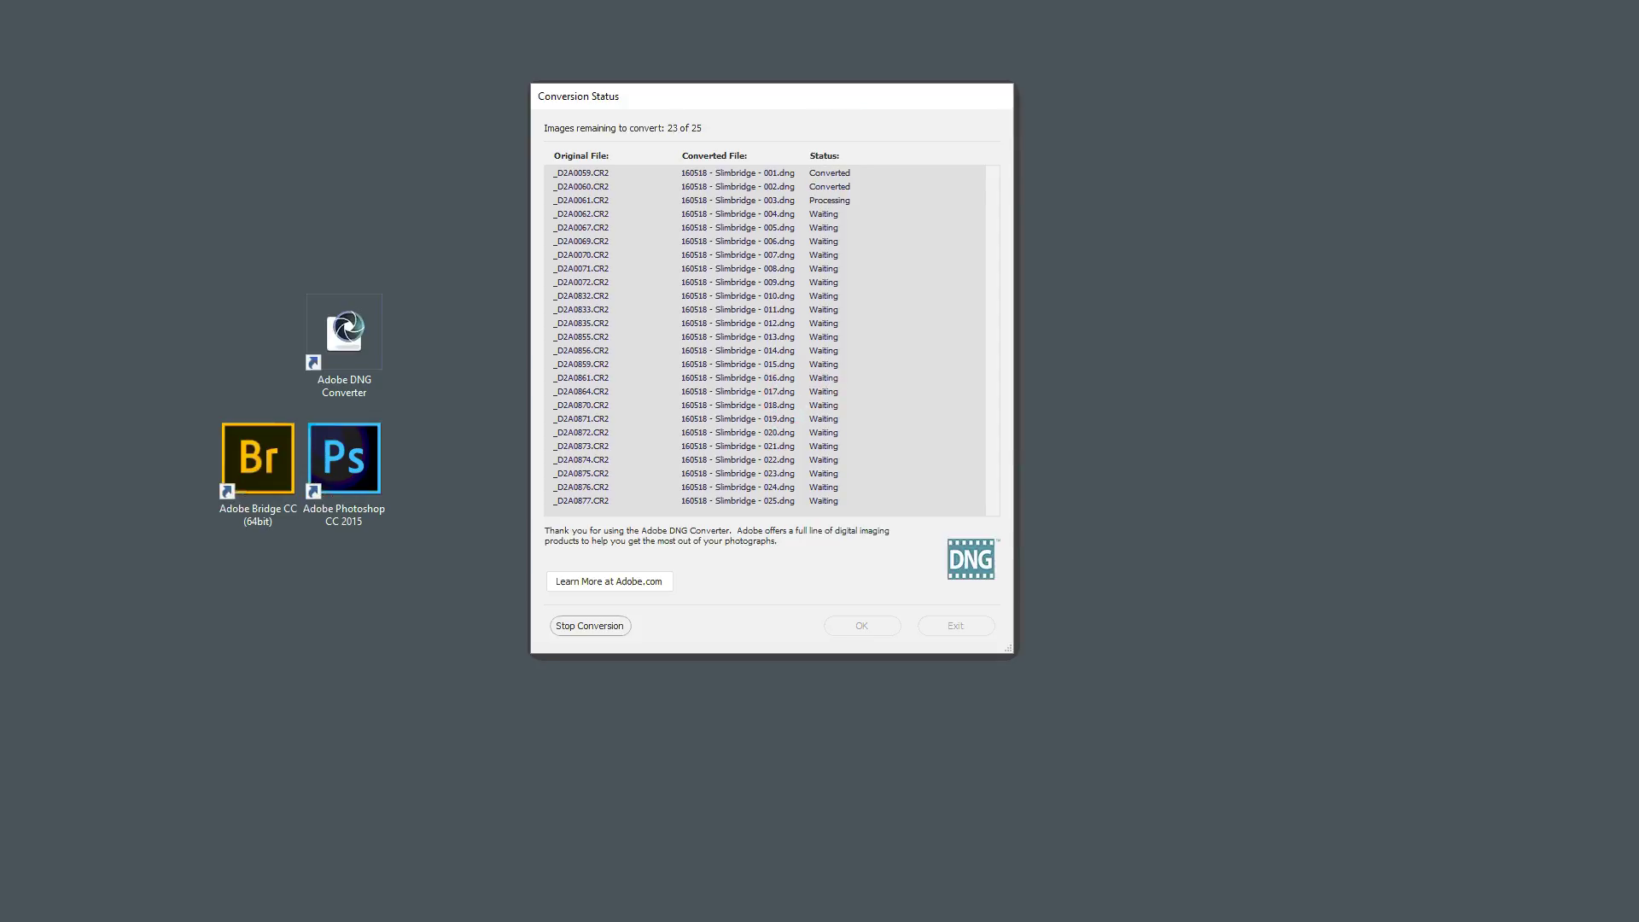
key("alt+Tab")
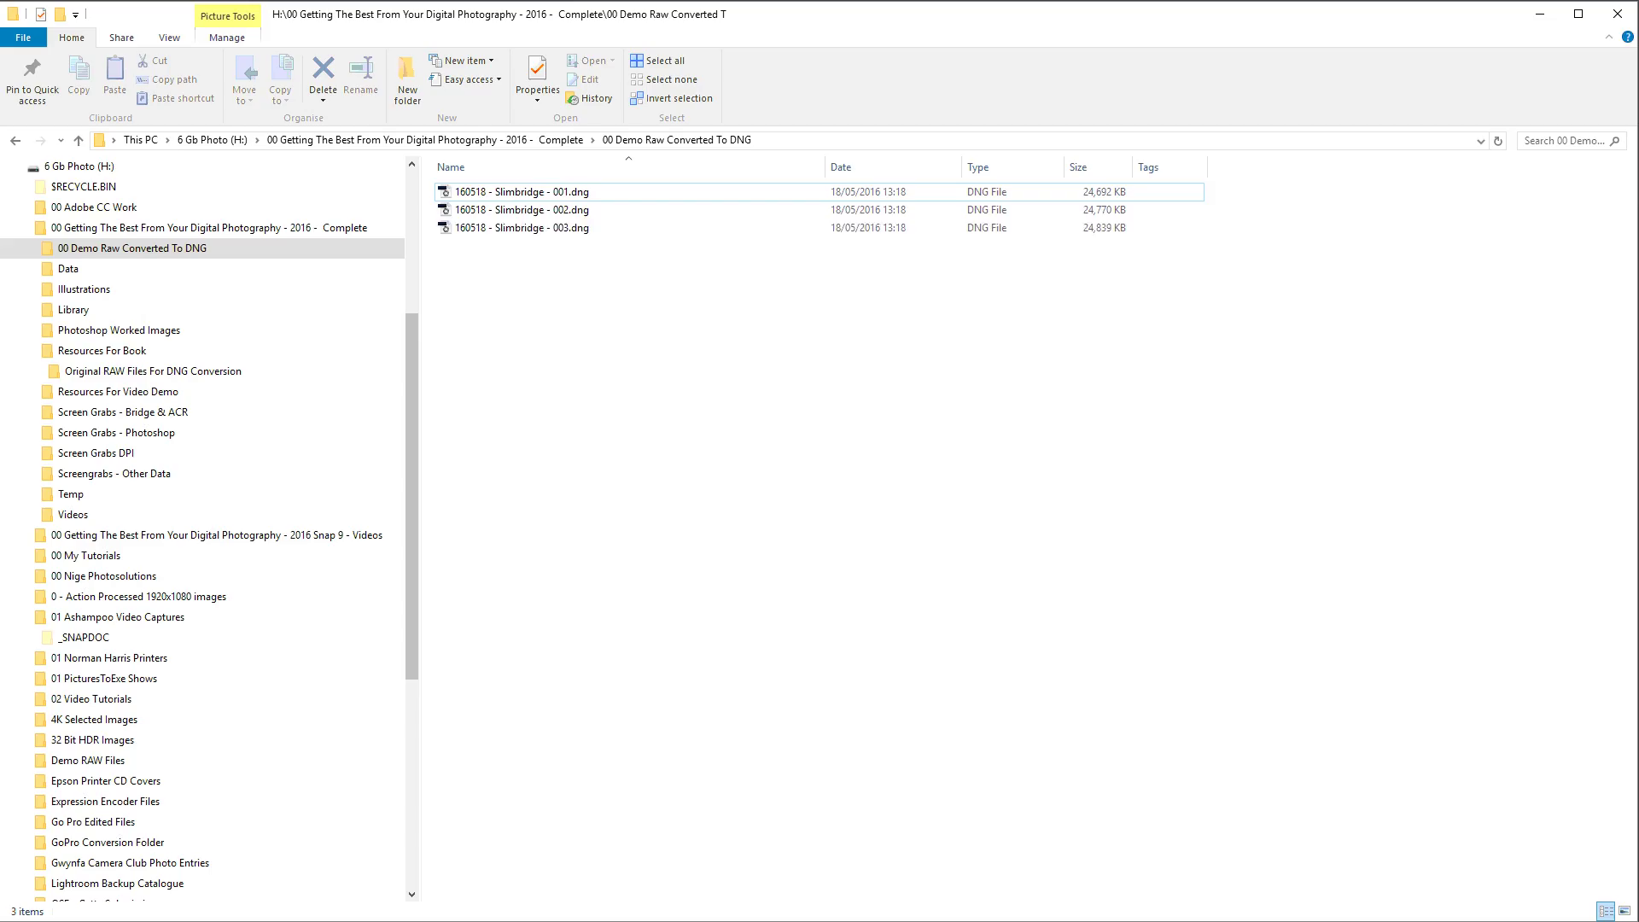
left_click(78, 253)
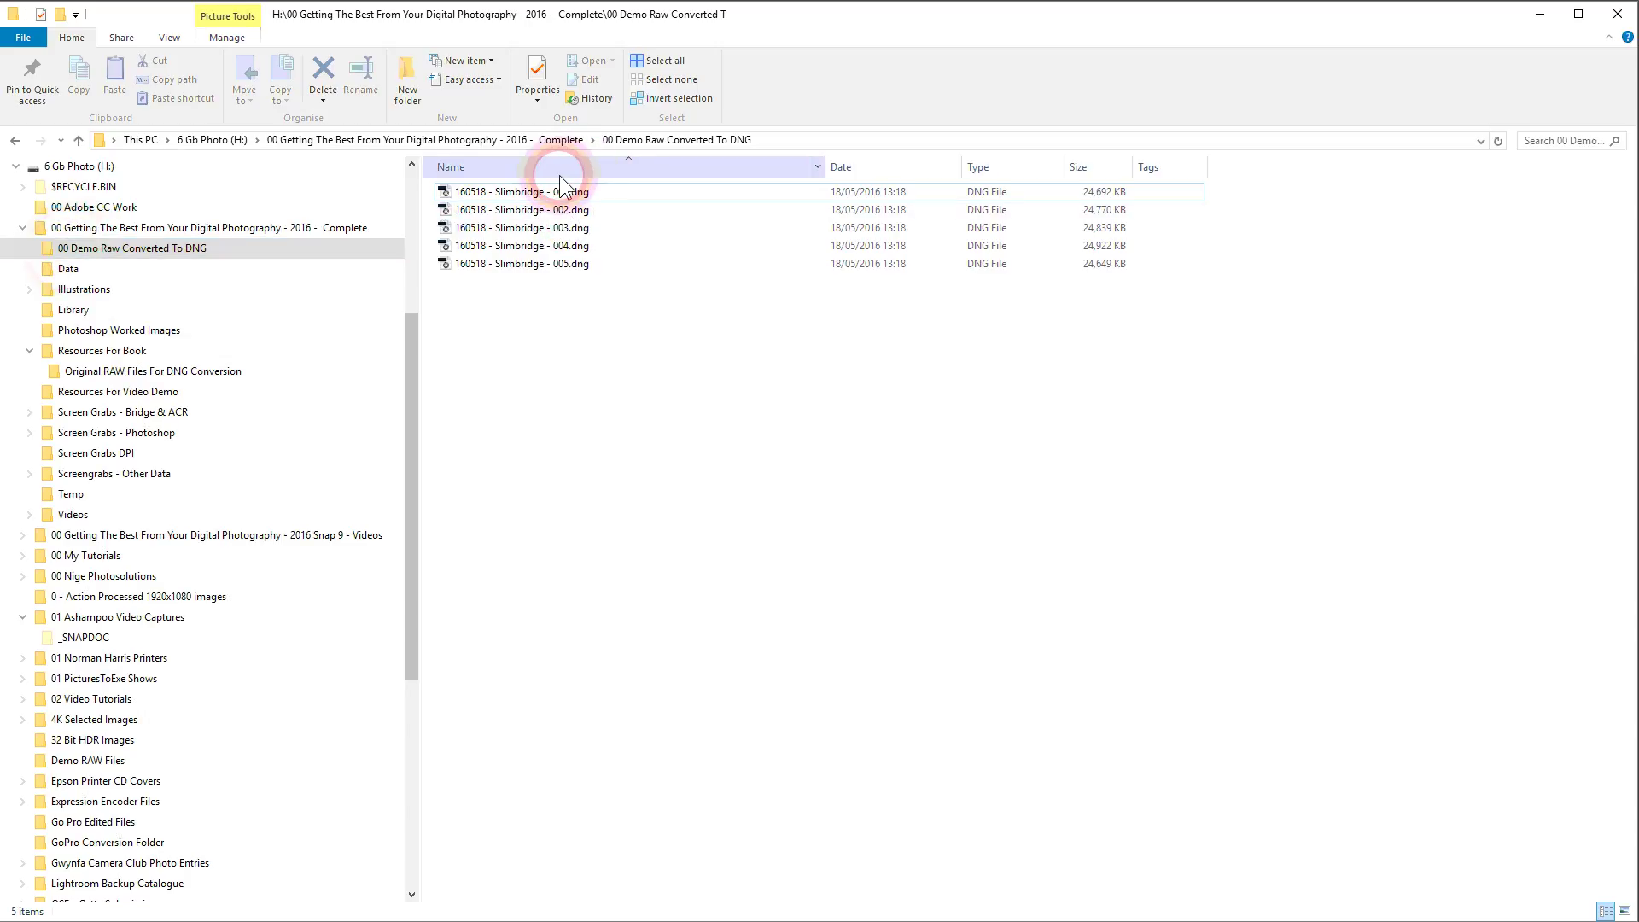
left_click(448, 191)
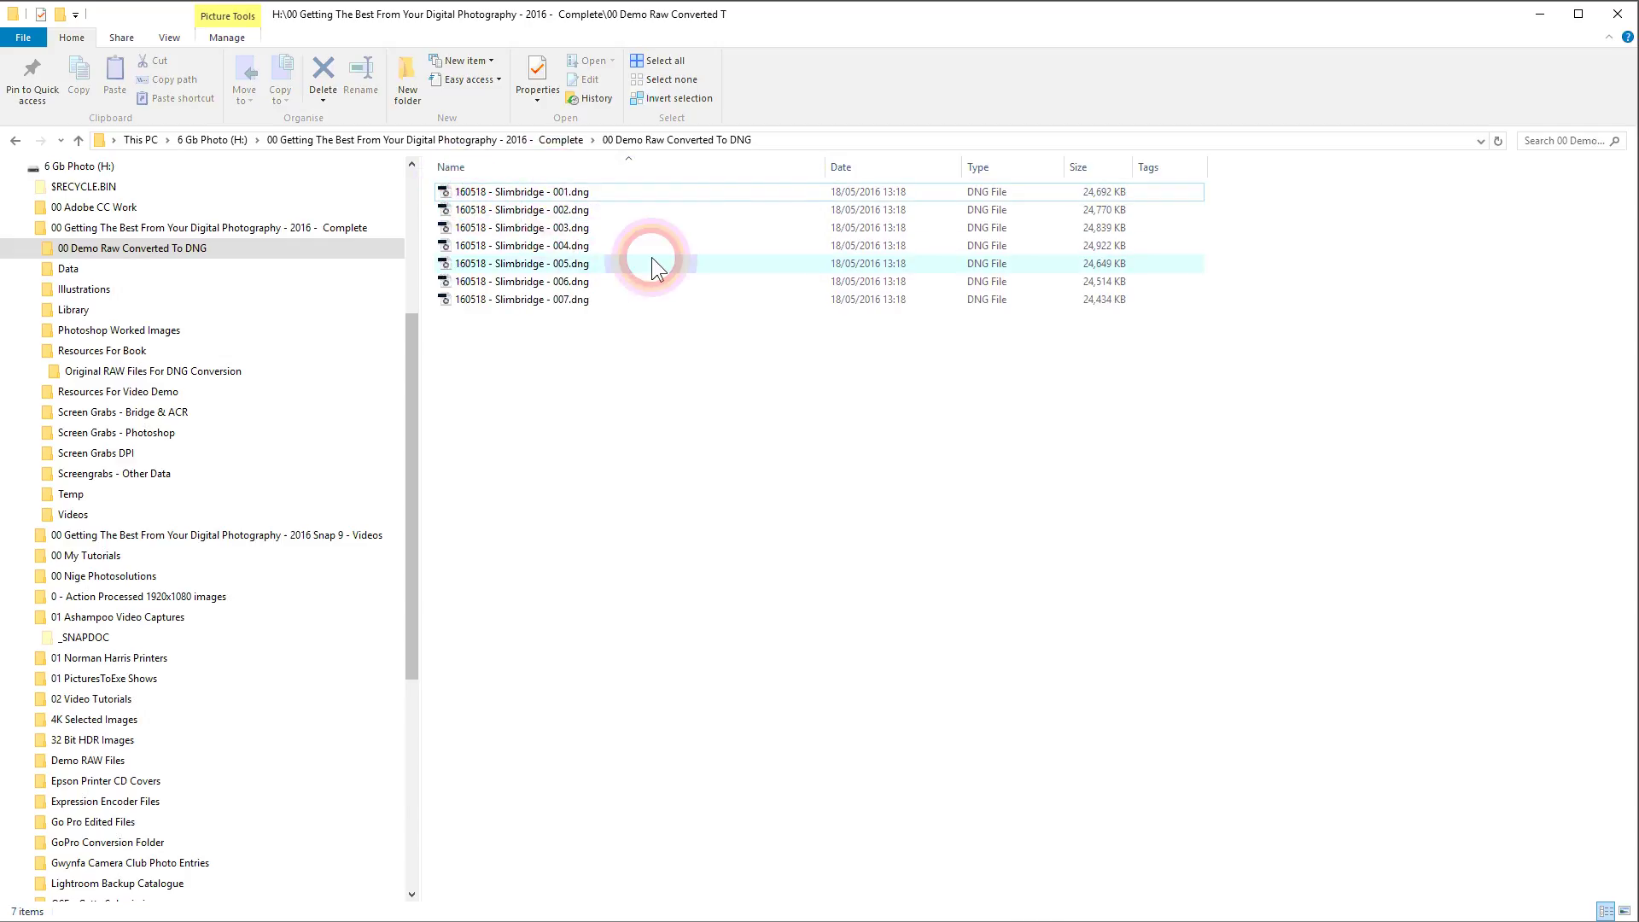
left_click(1095, 199)
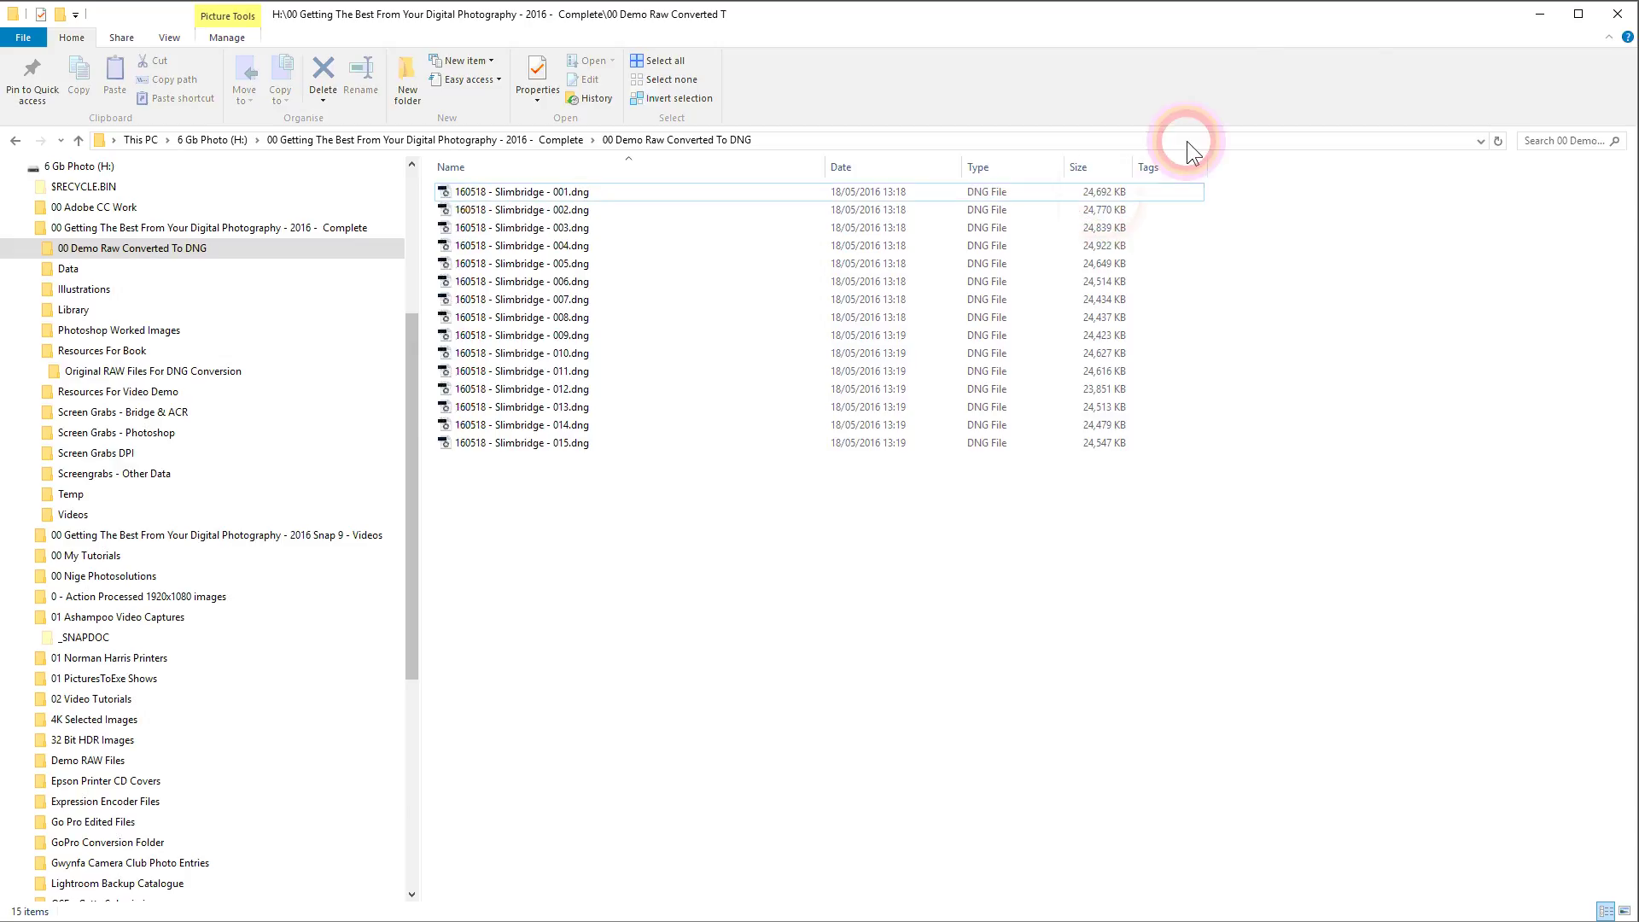
left_click(1540, 14)
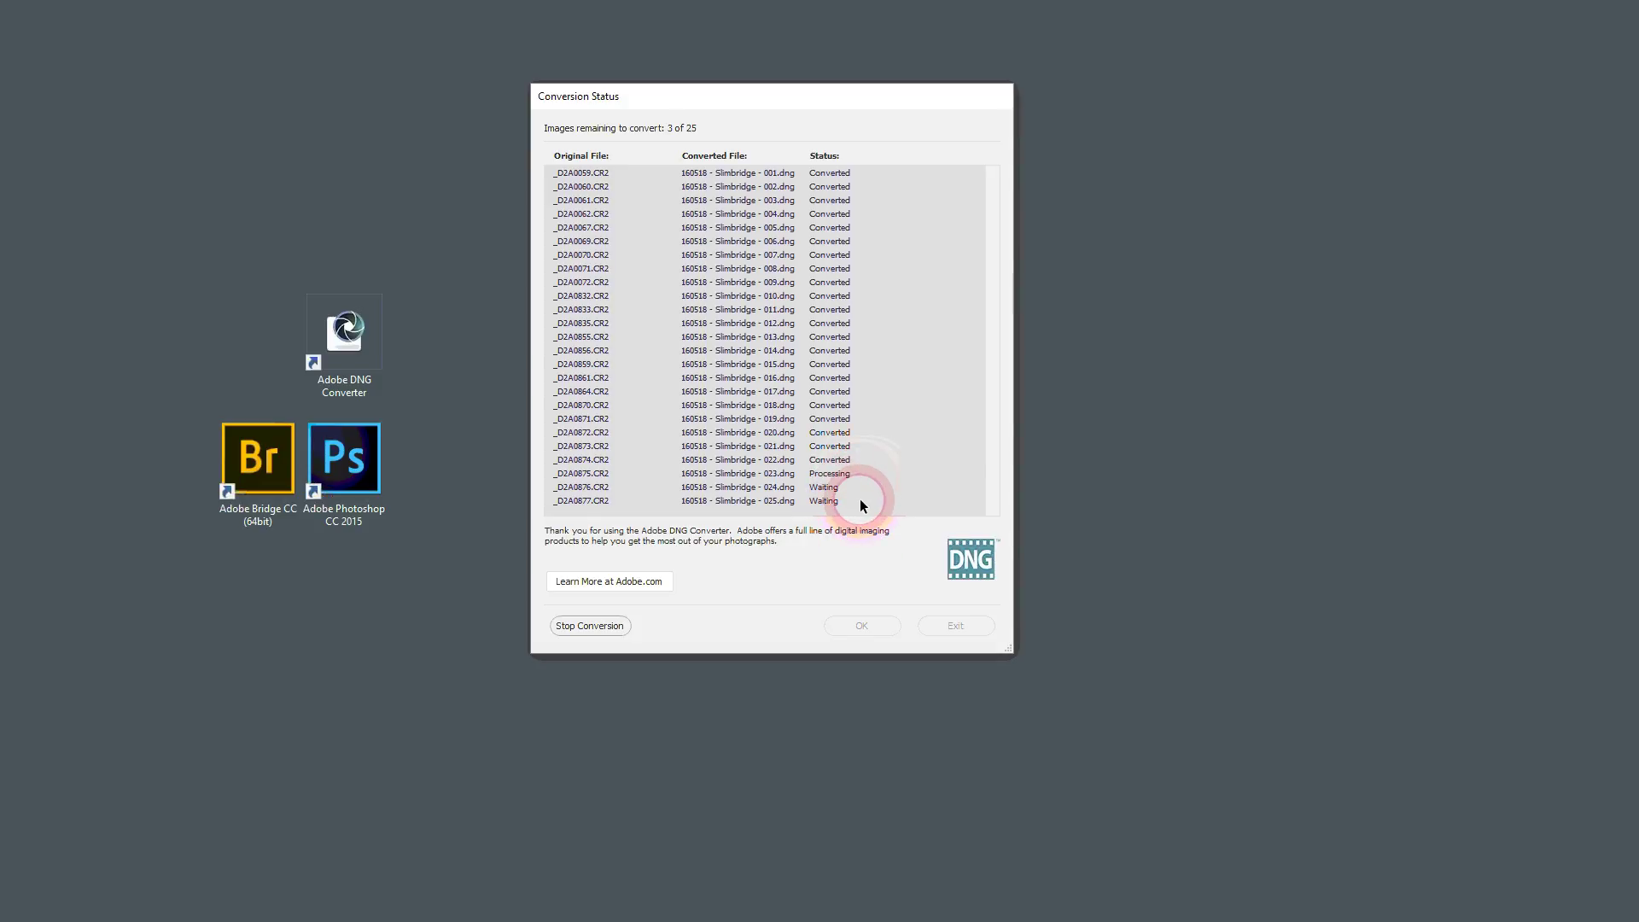
Step: Dismiss the conversion status once all images are converted and exit the DNG Converter
left_click(884, 632)
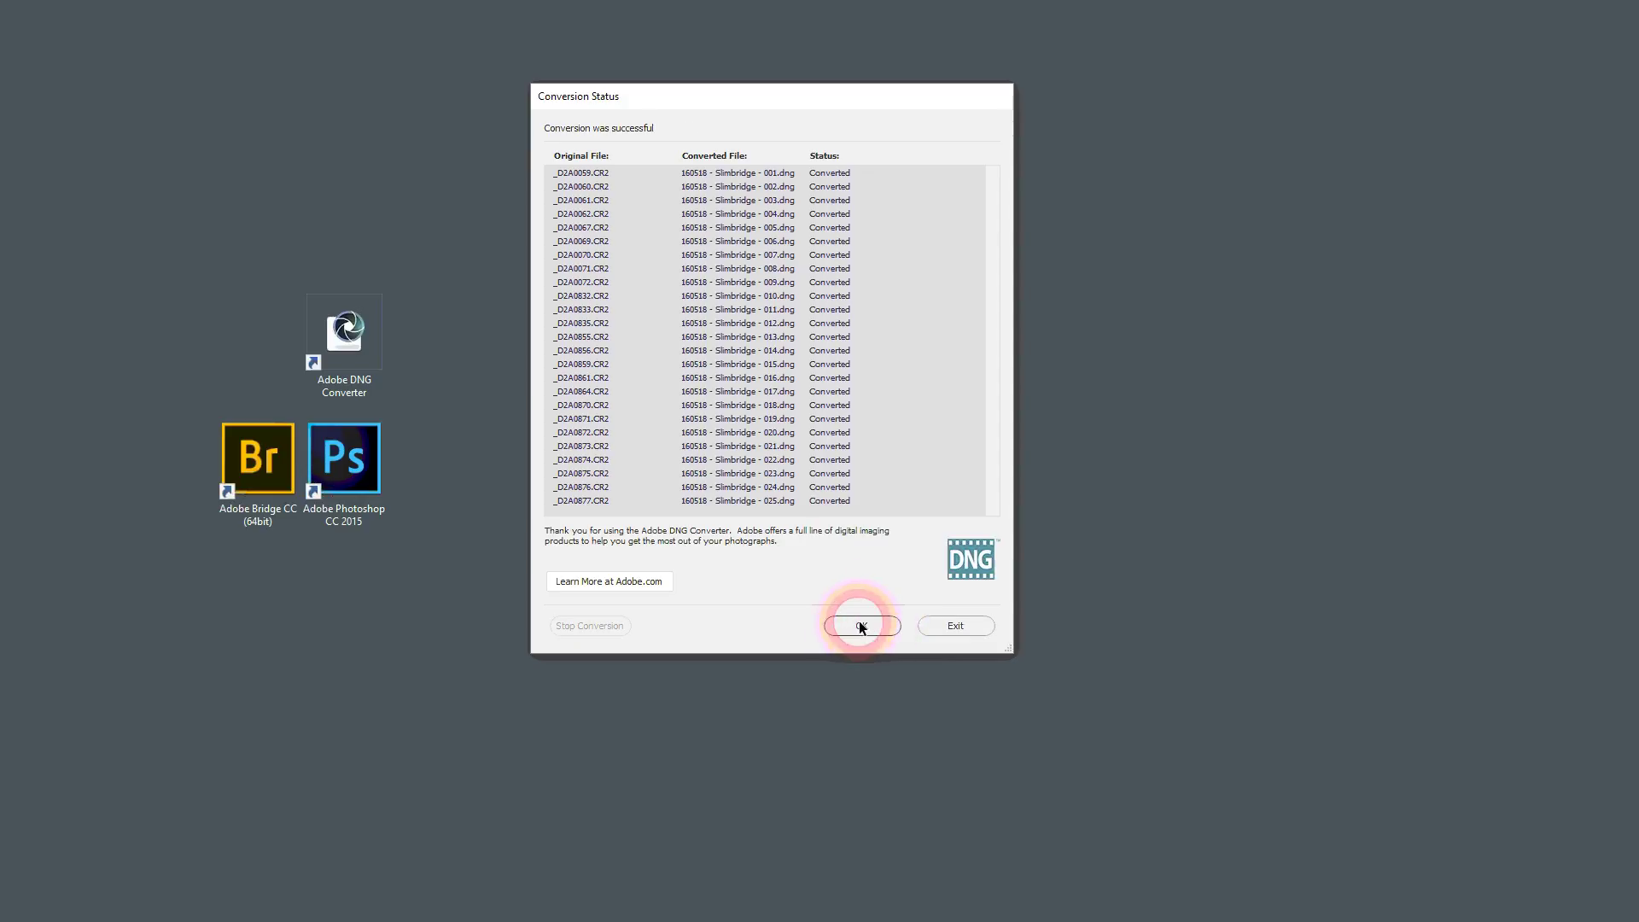
left_click(861, 626)
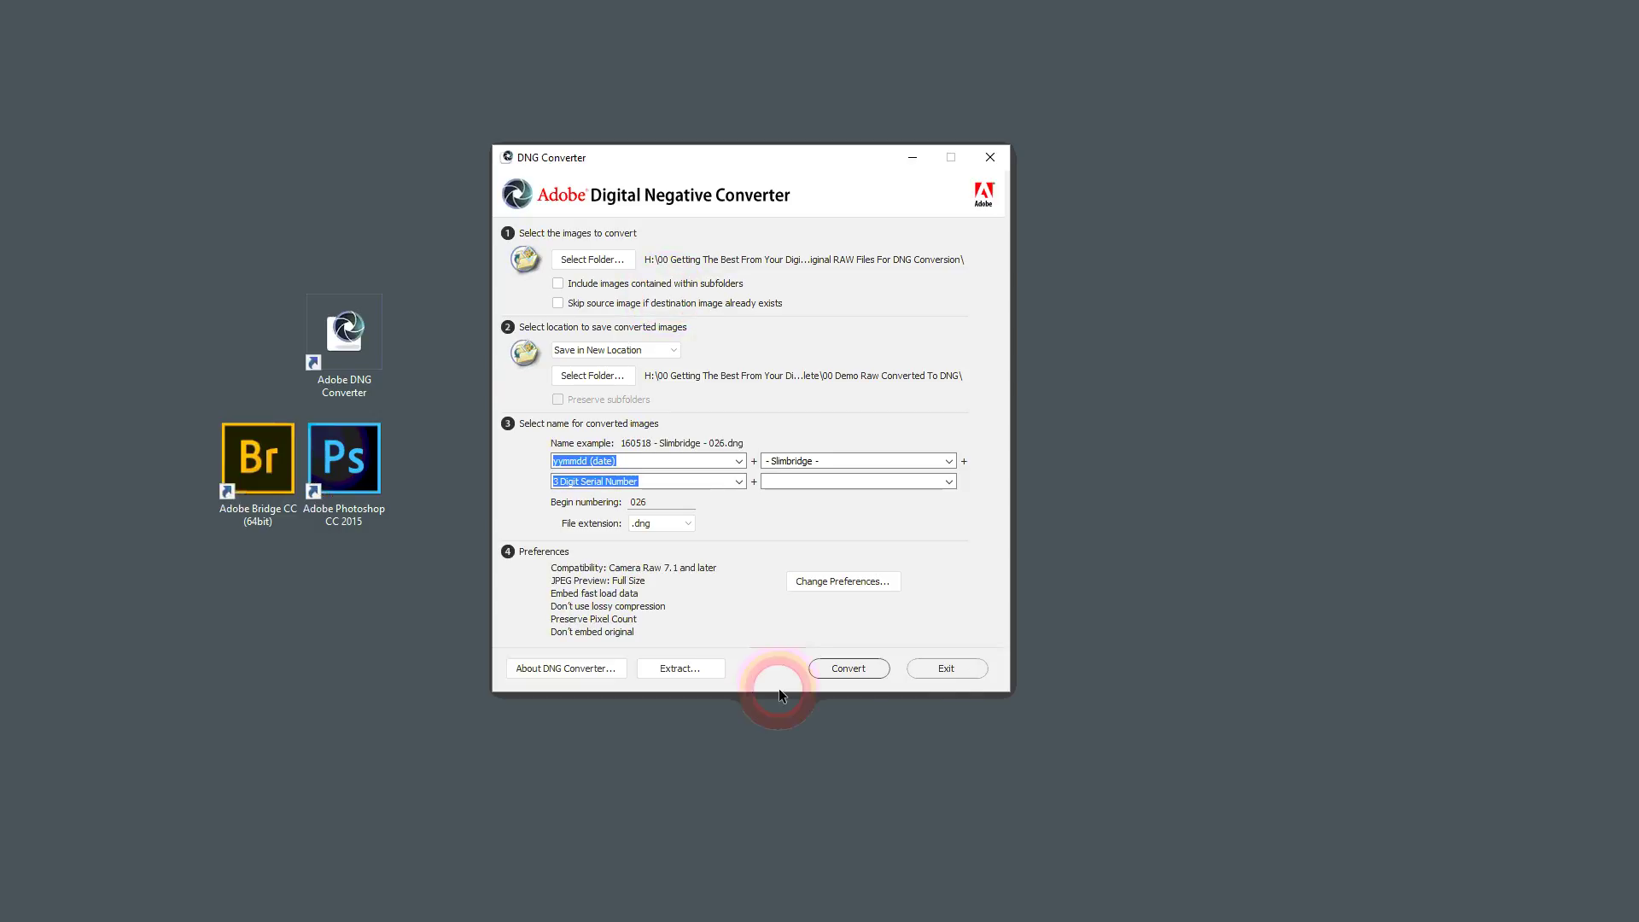
left_click(961, 669)
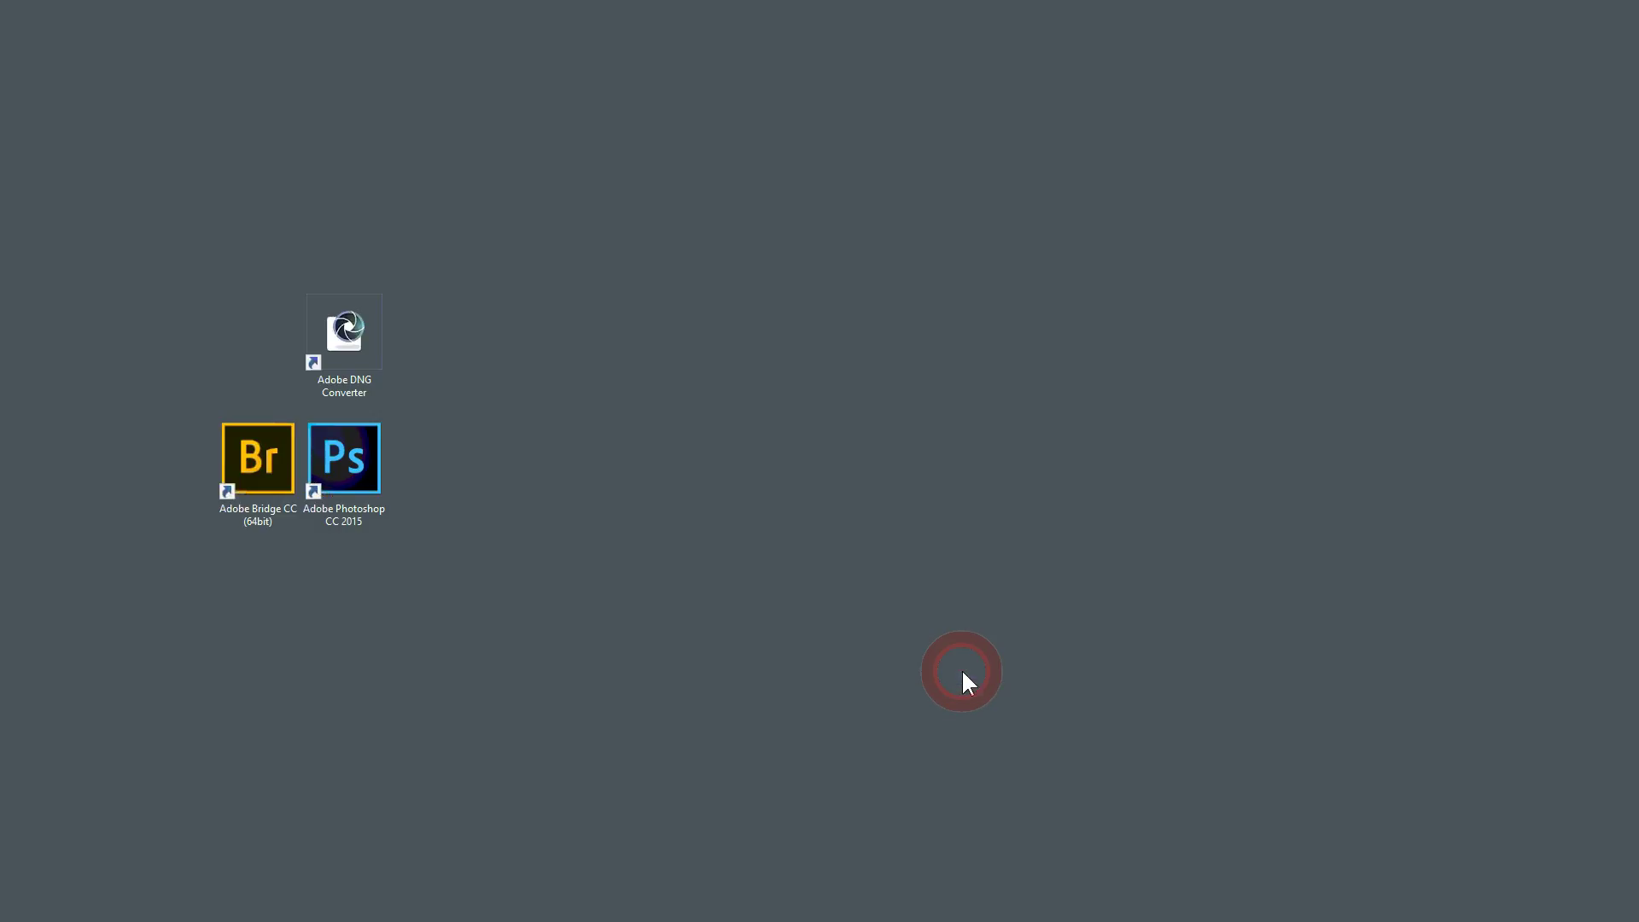